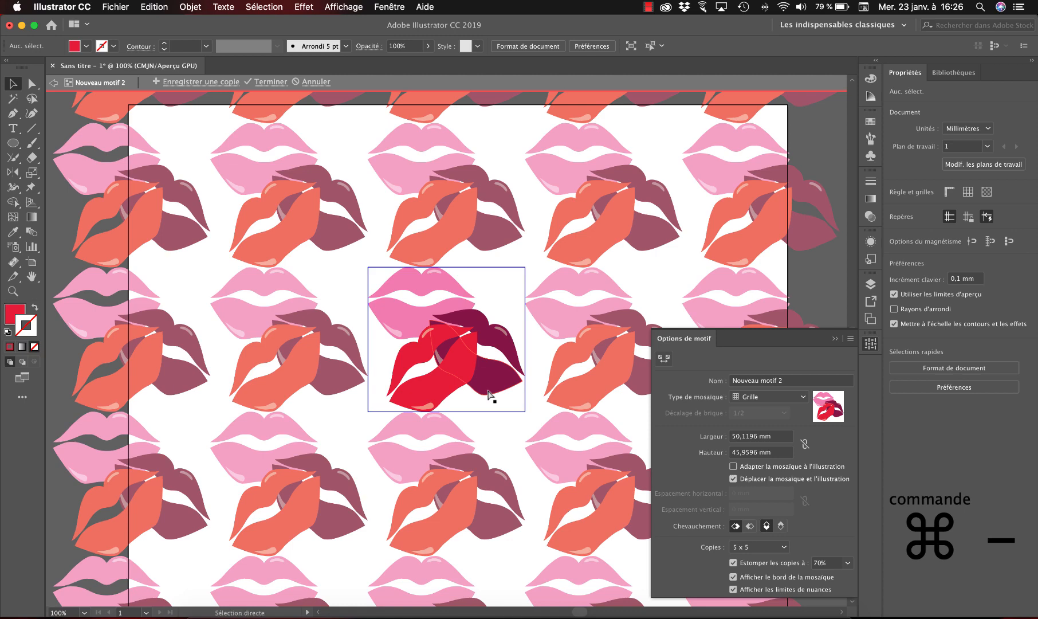
# - Set the pattern's tile type to Hex par colonne
pyautogui.press('super+minus')
pyautogui.press('super+minus')
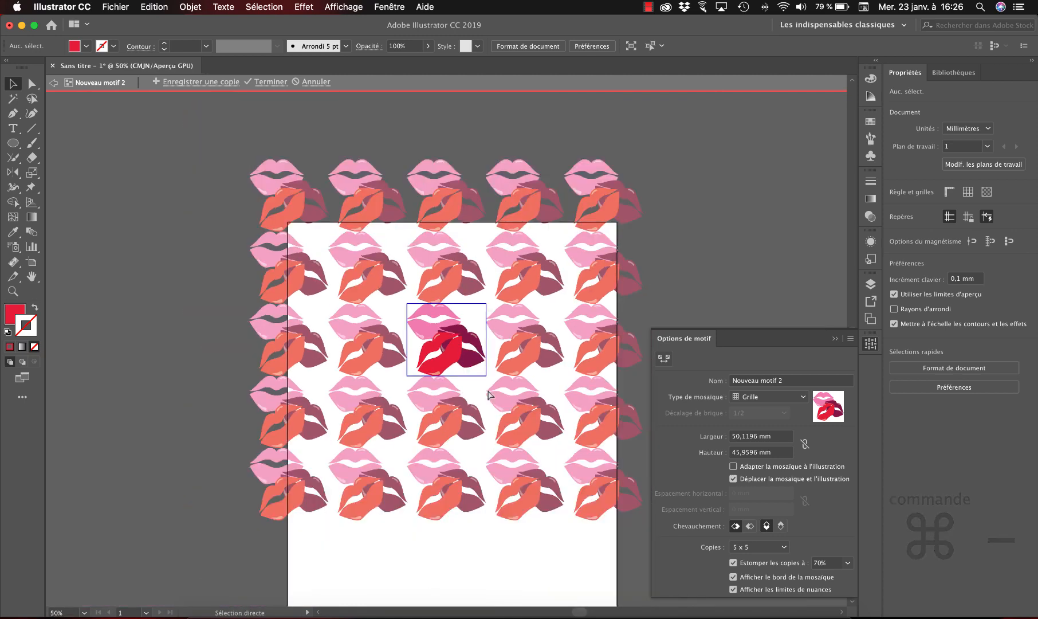
pyautogui.click(482, 562)
pyautogui.press('space')
pyautogui.moveTo(456, 555); pyautogui.dragTo(448, 532)
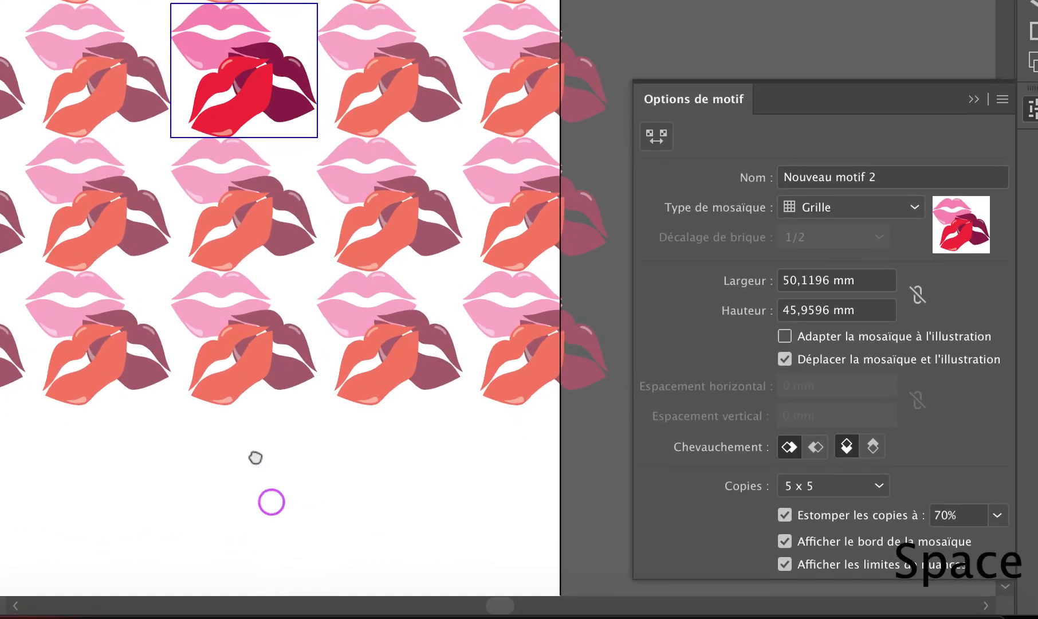
pyautogui.moveTo(255, 457); pyautogui.dragTo(197, 368)
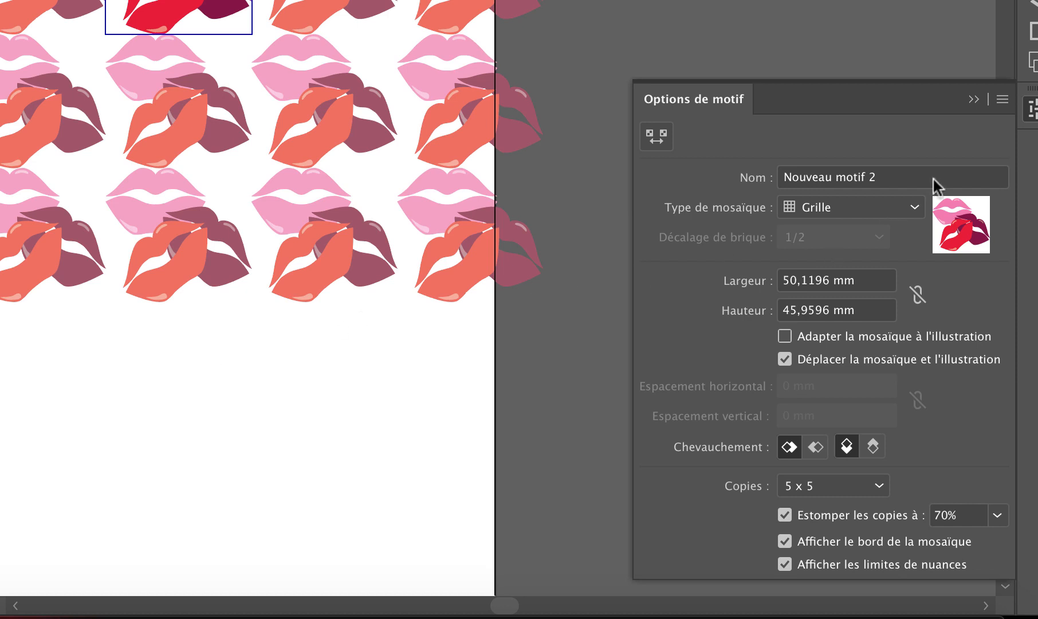
pyautogui.click(910, 209)
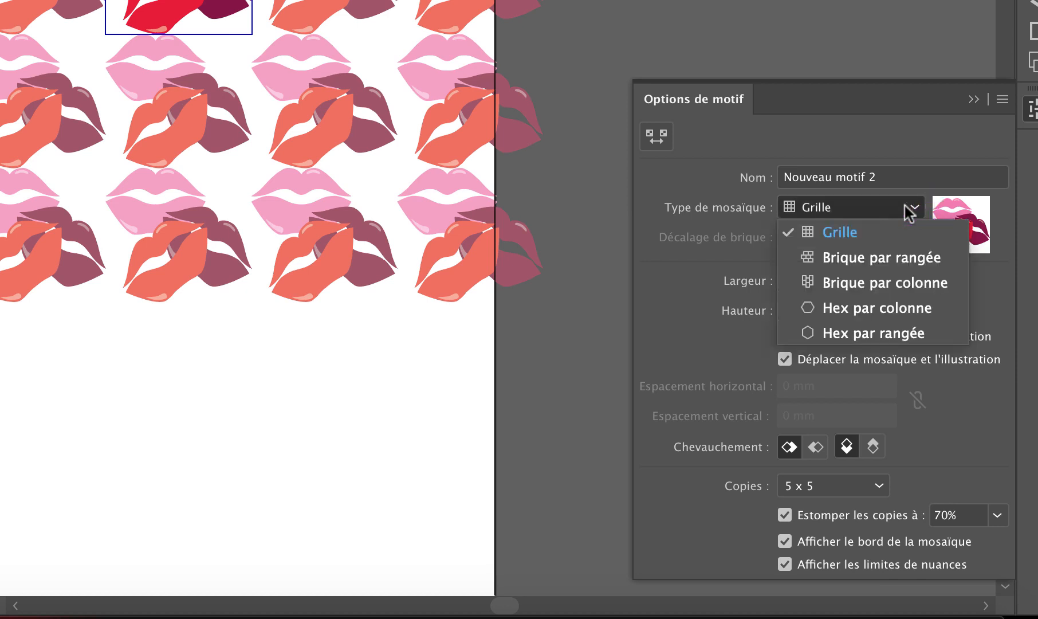
pyautogui.click(905, 309)
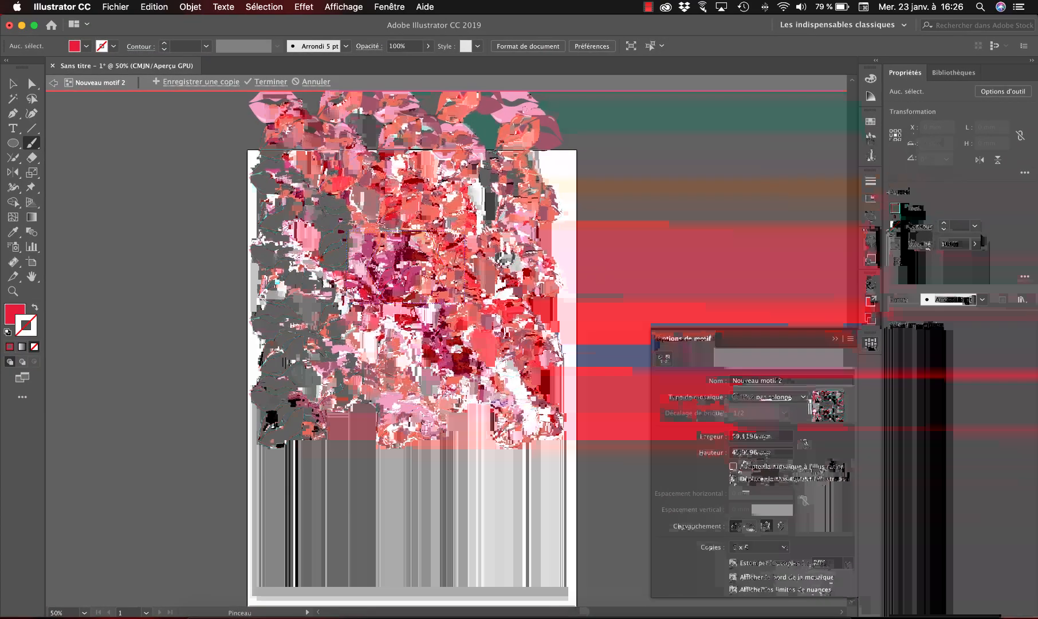
# - Draw a red circle about 3.6 mm wide in the white gap beside the pink lips, inside the hexagonal tile
pyautogui.press('z')
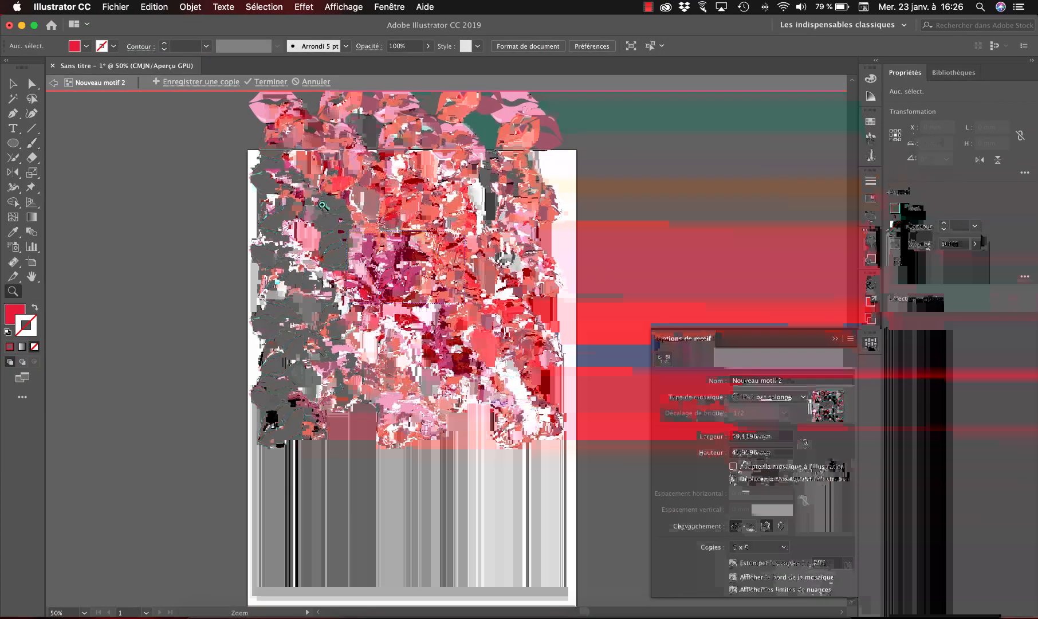
pyautogui.moveTo(365, 273); pyautogui.dragTo(469, 315)
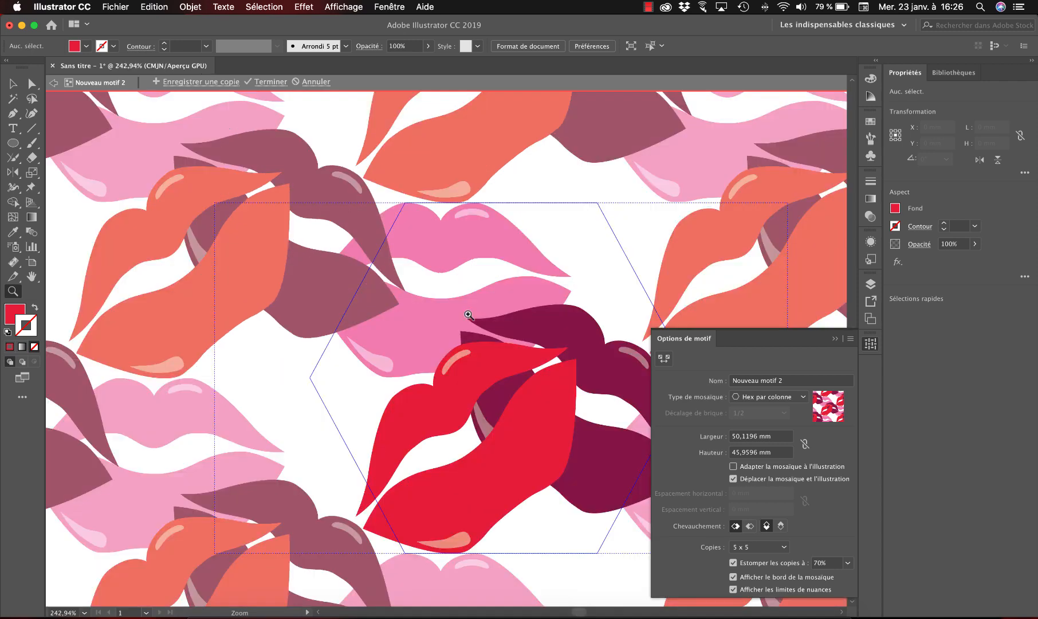
pyautogui.click(14, 143)
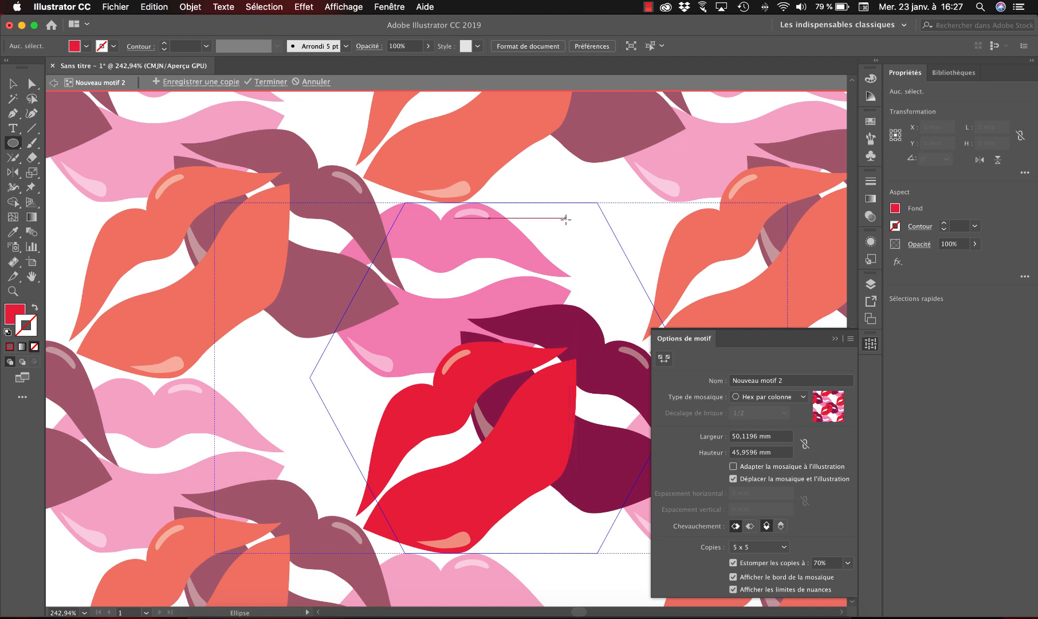
pyautogui.moveTo(565, 218); pyautogui.dragTo(592, 245)
# - Draw a second red circle about 3.7 mm wide and place it in the white space at the upper left of the red lips
pyautogui.press('z')
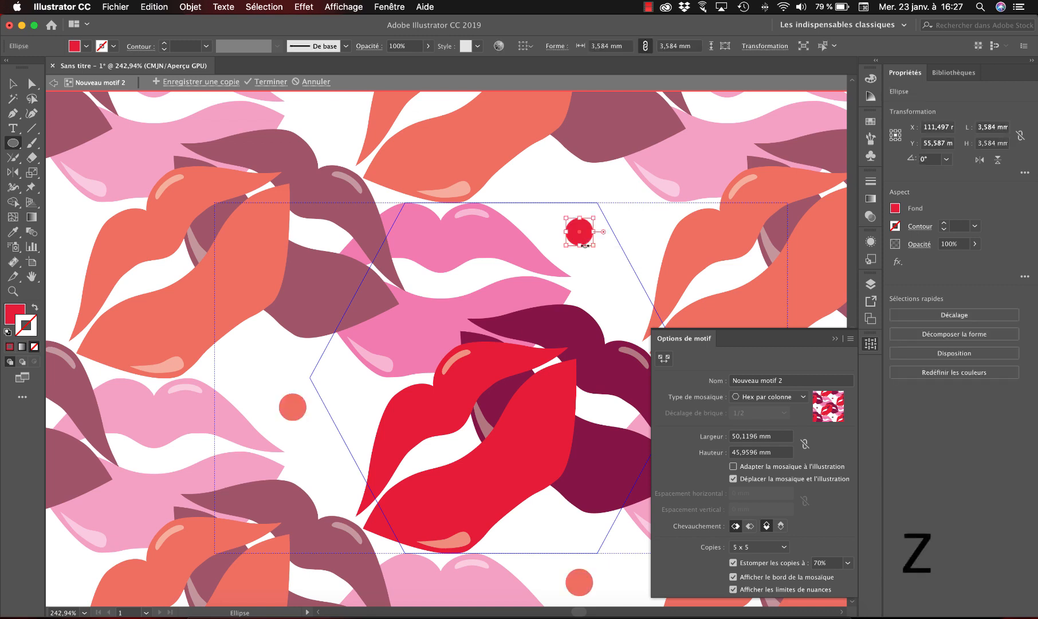
pyautogui.press('z')
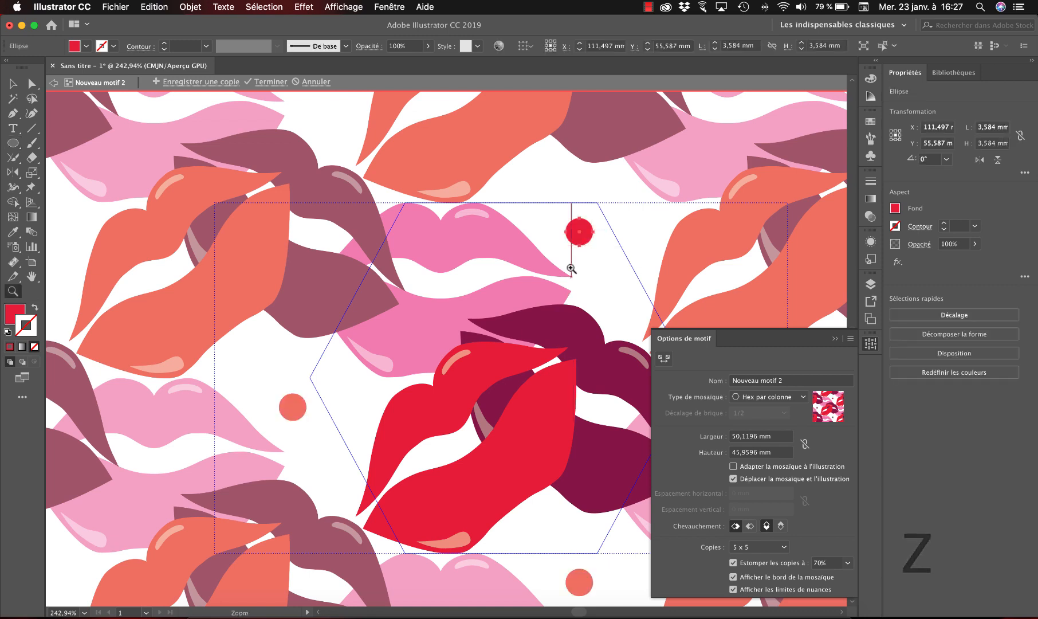
pyautogui.keyDown('alt'); pyautogui.click(571, 269); pyautogui.keyUp('alt')
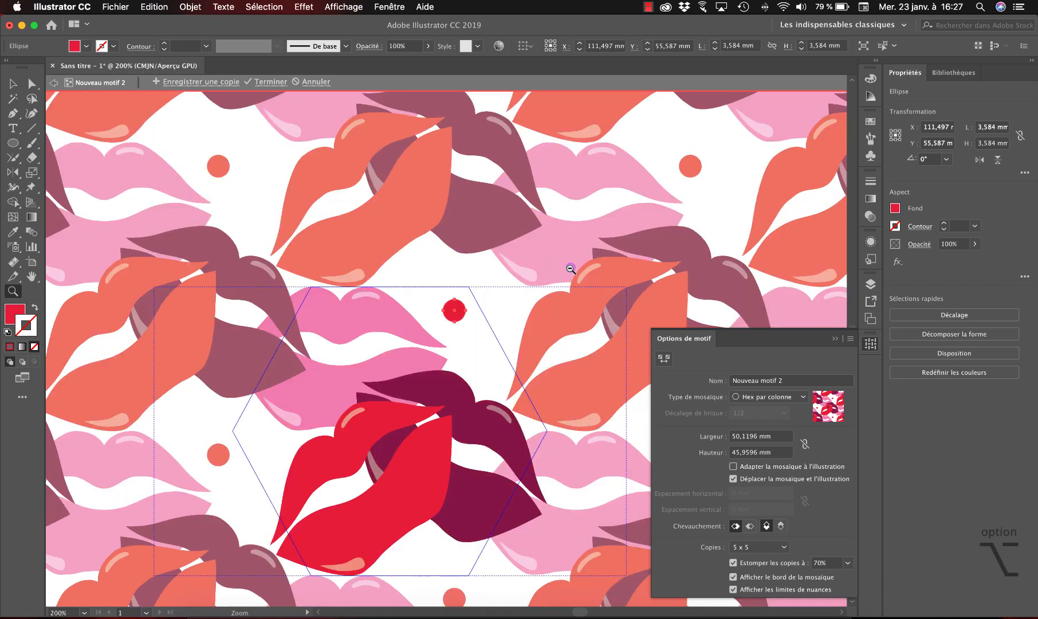
pyautogui.keyDown('alt'); pyautogui.click(520, 315); pyautogui.keyUp('alt')
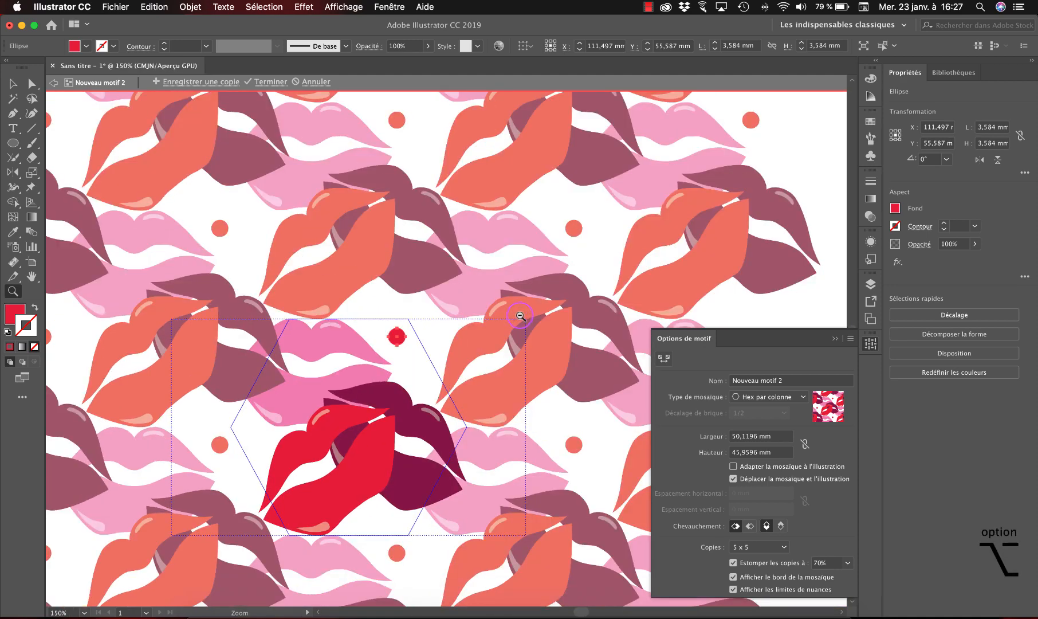
pyautogui.keyDown('alt'); pyautogui.click(520, 316); pyautogui.keyUp('alt')
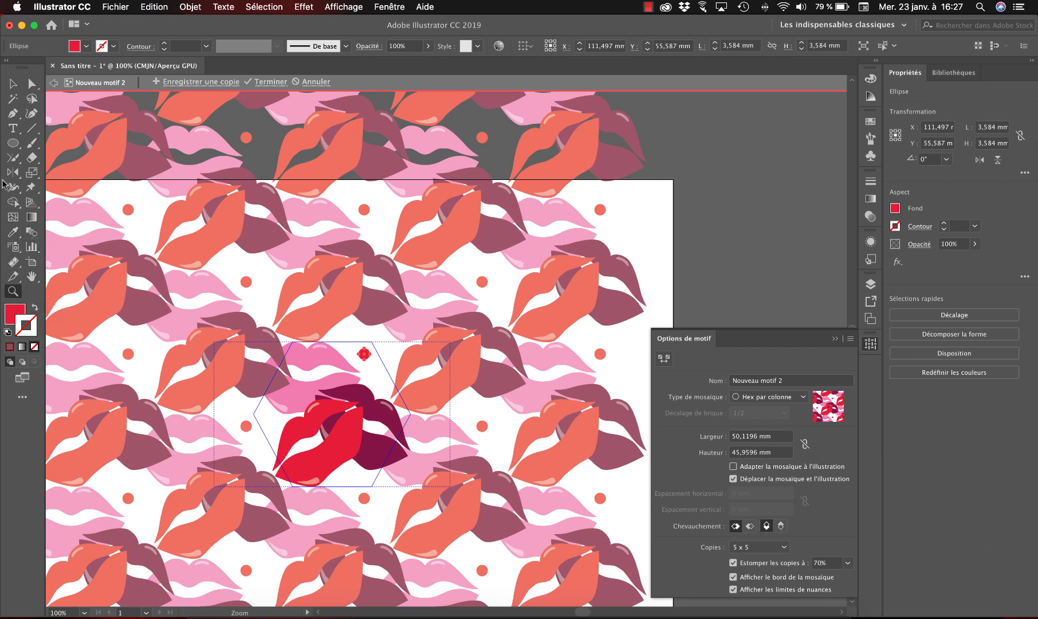
pyautogui.click(17, 145)
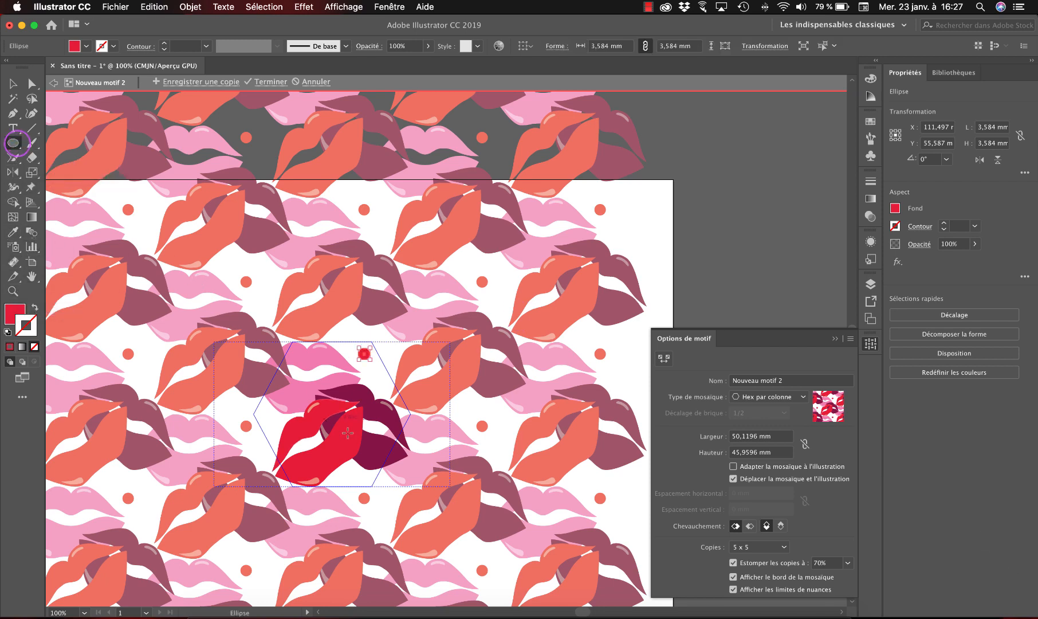
pyautogui.moveTo(343, 473); pyautogui.dragTo(360, 486)
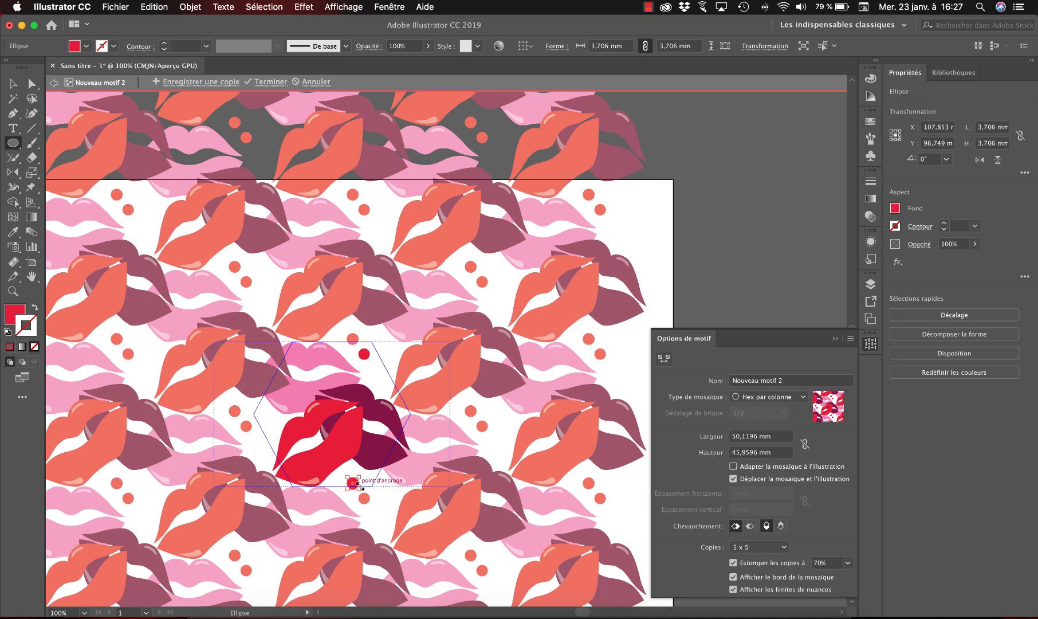
pyautogui.press('v')
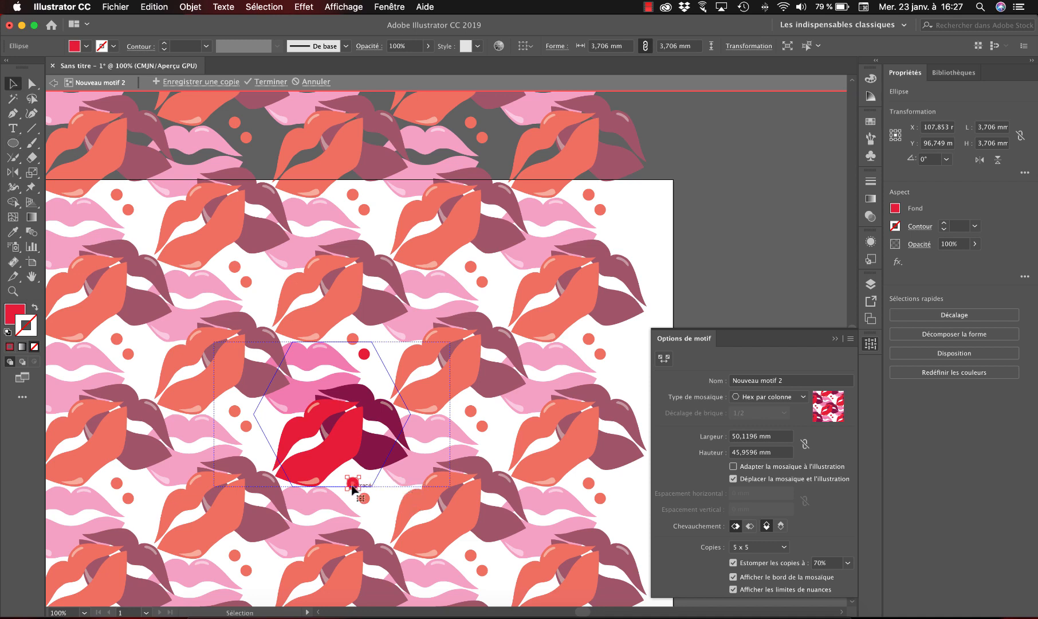
pyautogui.moveTo(355, 486); pyautogui.dragTo(276, 423)
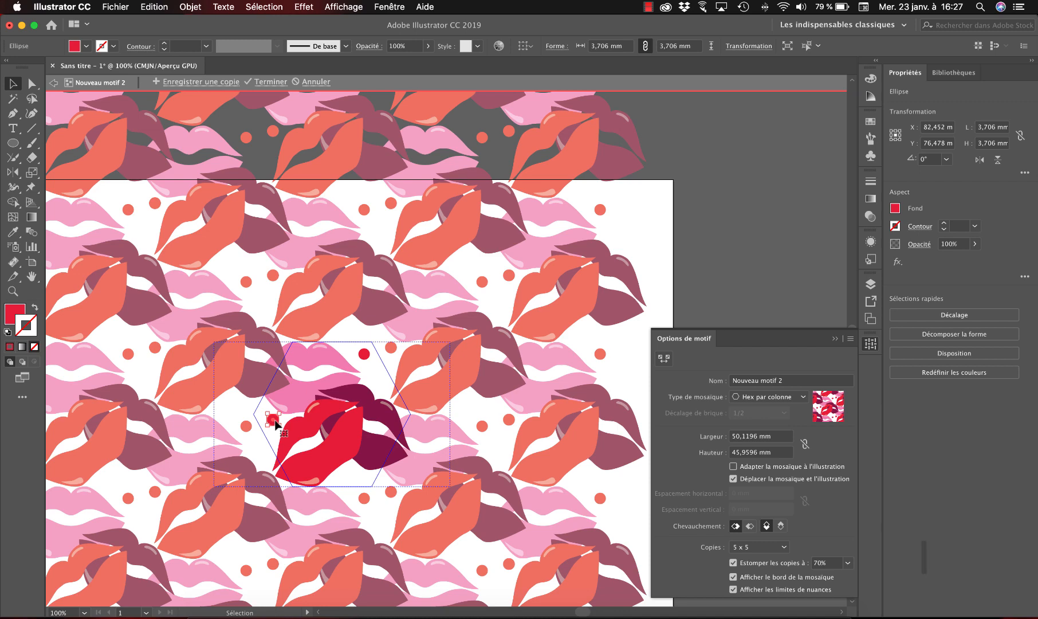
# - Recolour the second circle with the dark purple lips' colour and enlarge it to about 6.8 mm
pyautogui.press('i')
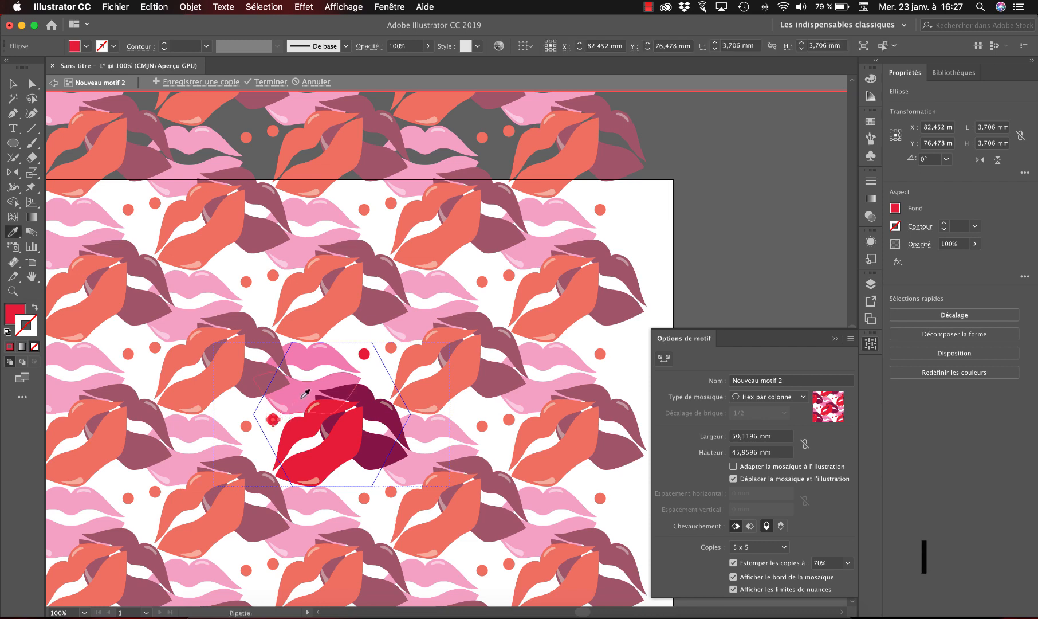
pyautogui.click(302, 397)
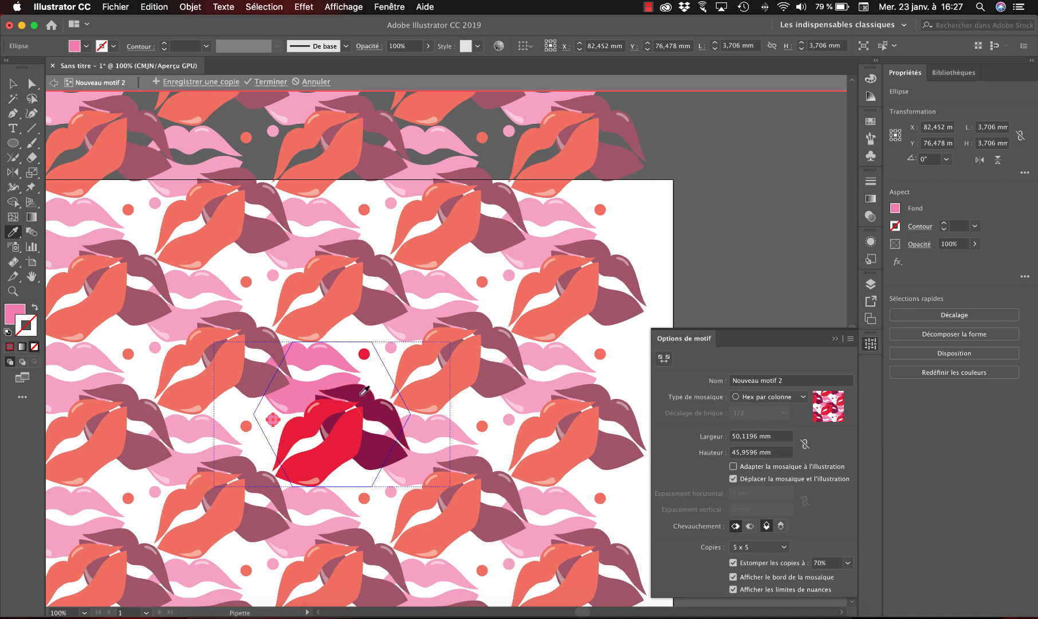
pyautogui.click(364, 391)
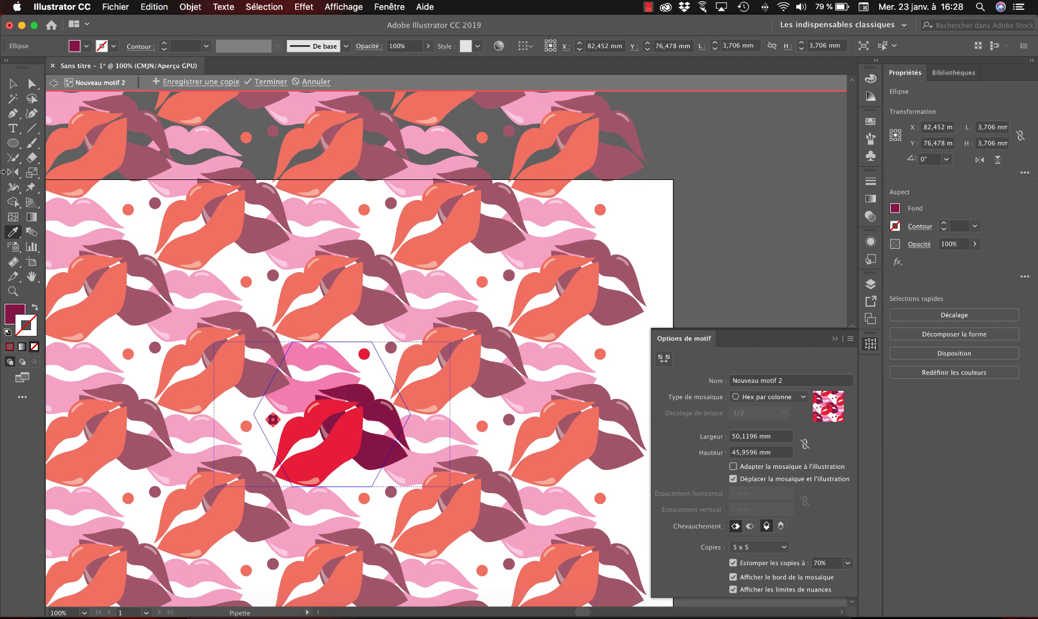
pyautogui.click(12, 83)
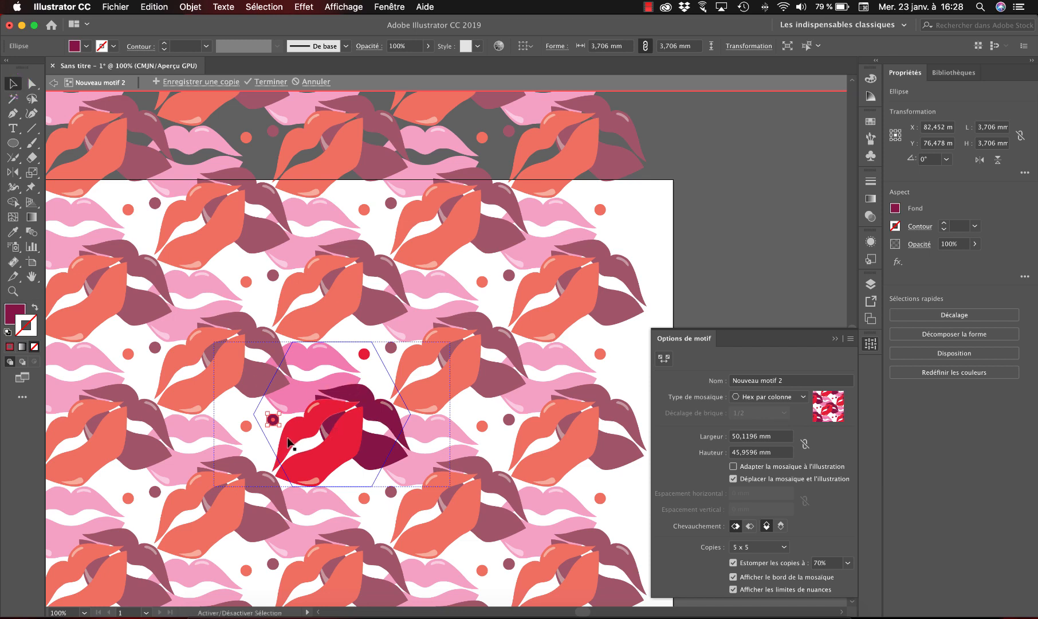
pyautogui.moveTo(280, 426); pyautogui.dragTo(290, 435)
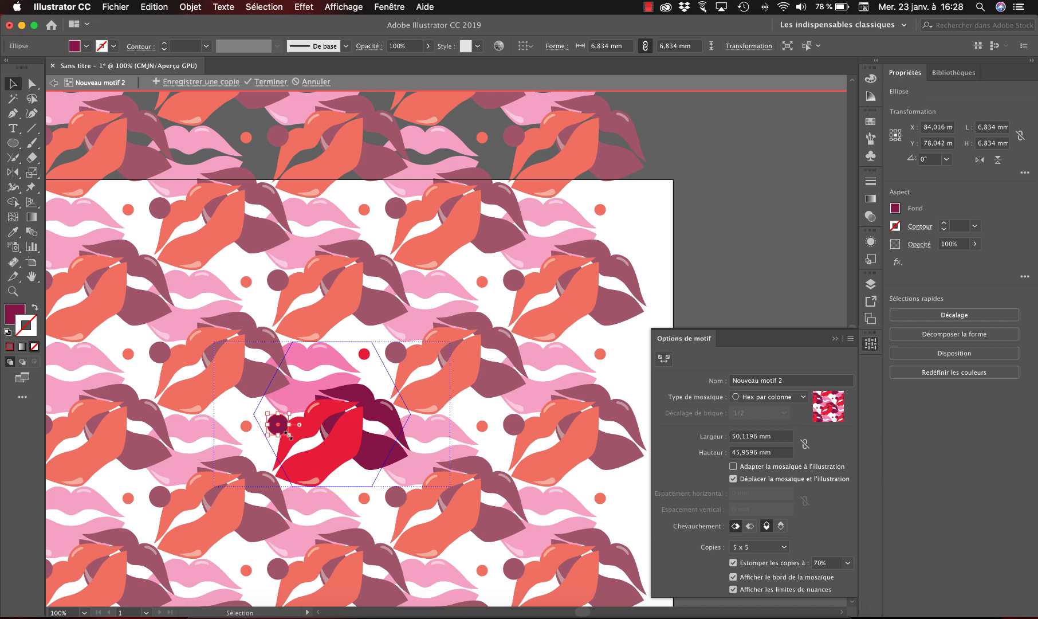
# - Duplicate the small red circle just below itself and give the copy the pink lips' colour
pyautogui.click(365, 353)
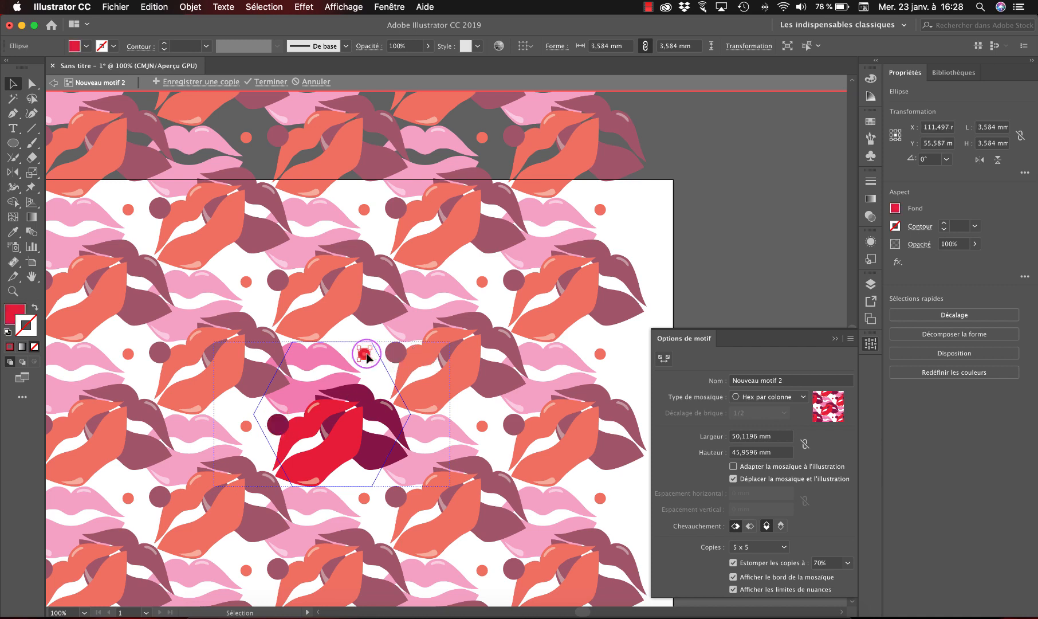
pyautogui.moveTo(366, 357); pyautogui.dragTo(377, 382)
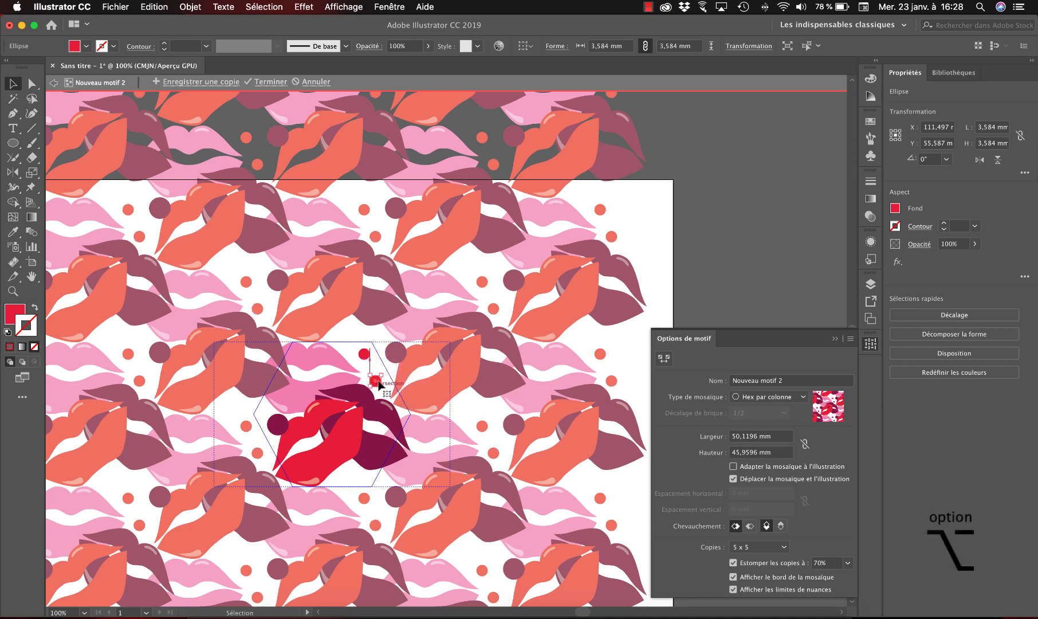
pyautogui.press('i')
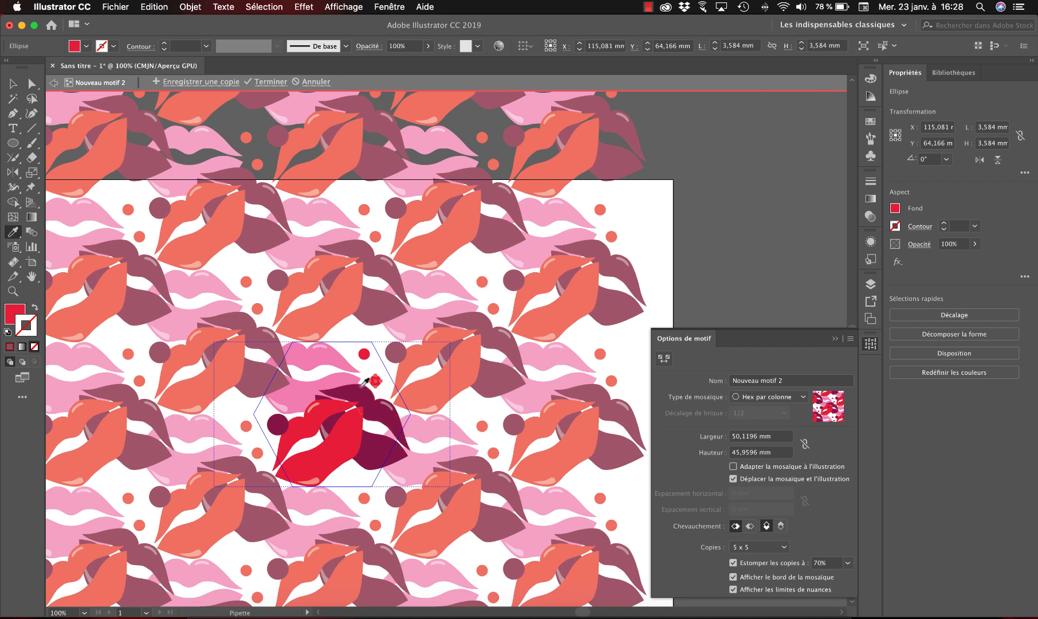
pyautogui.click(319, 356)
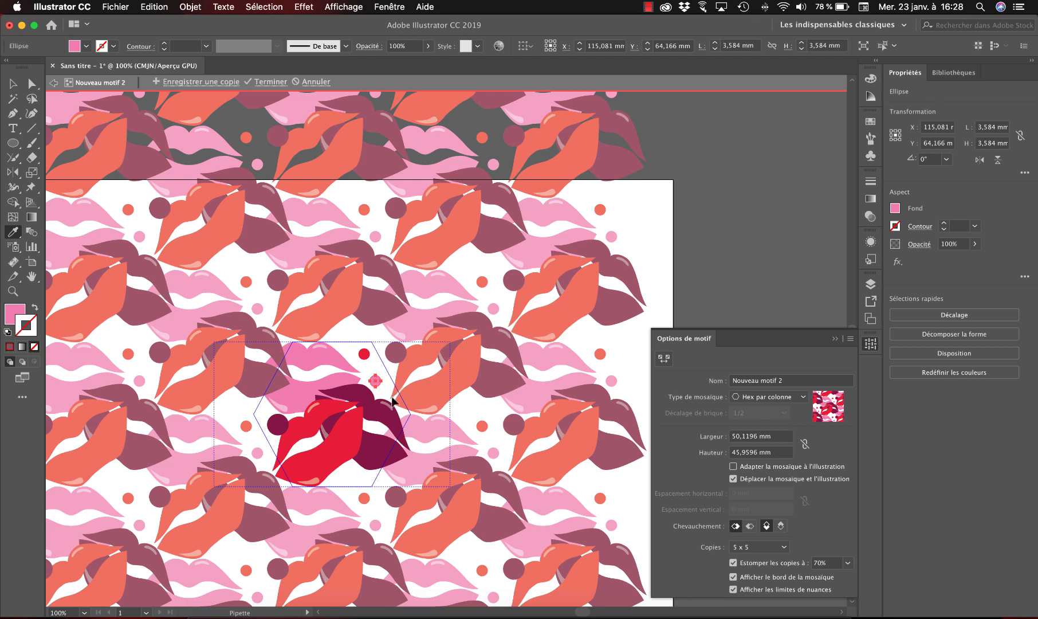
# - Shrink the pink circle to about 1.8 mm and deselect it
pyautogui.press('v')
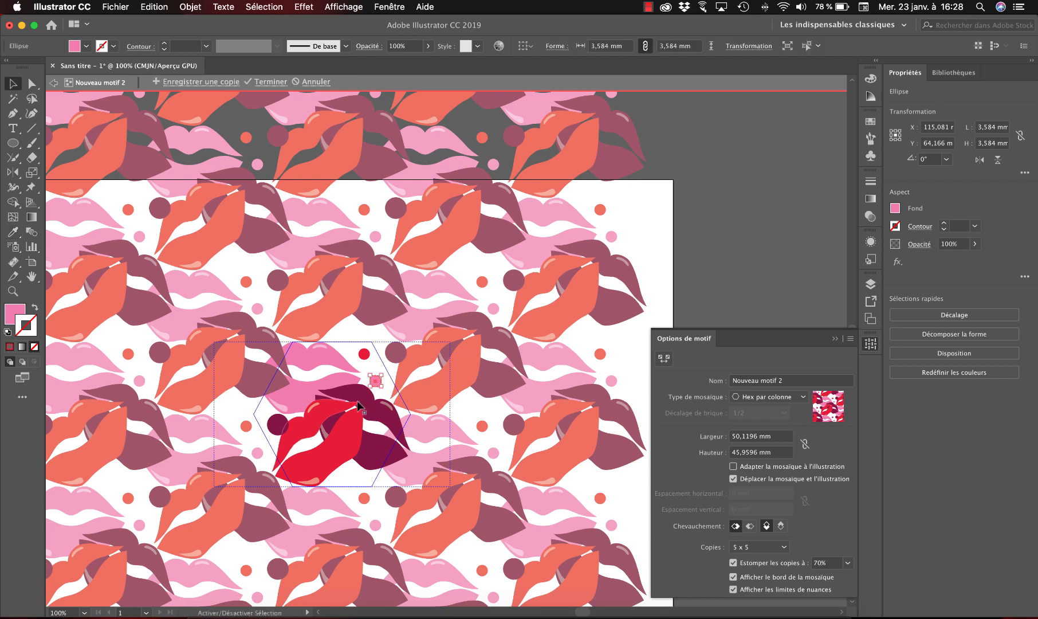
pyautogui.moveTo(380, 385); pyautogui.dragTo(377, 383)
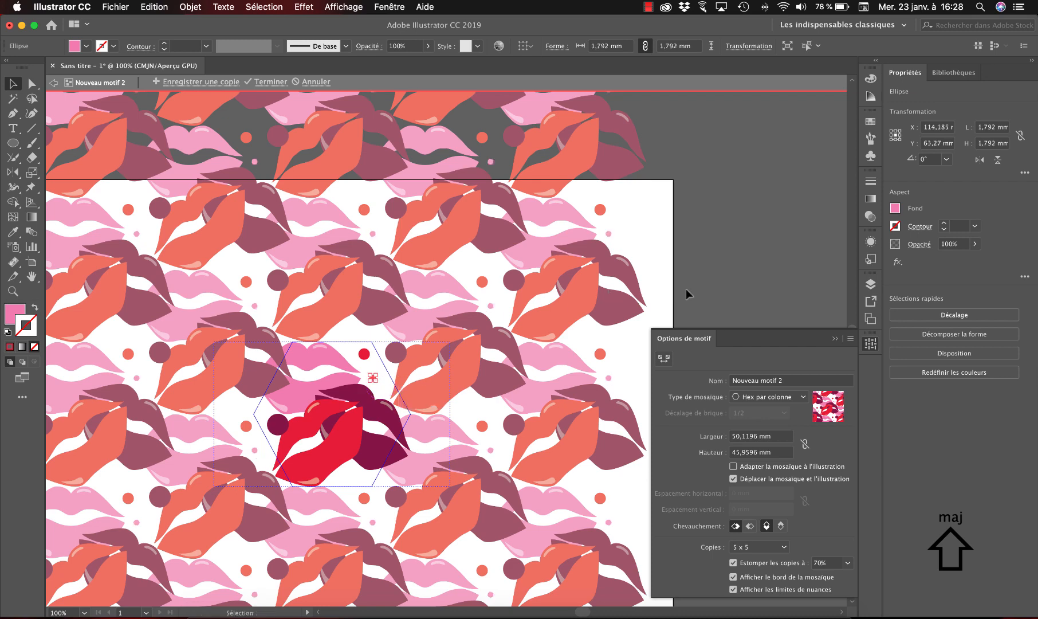
pyautogui.click(671, 225)
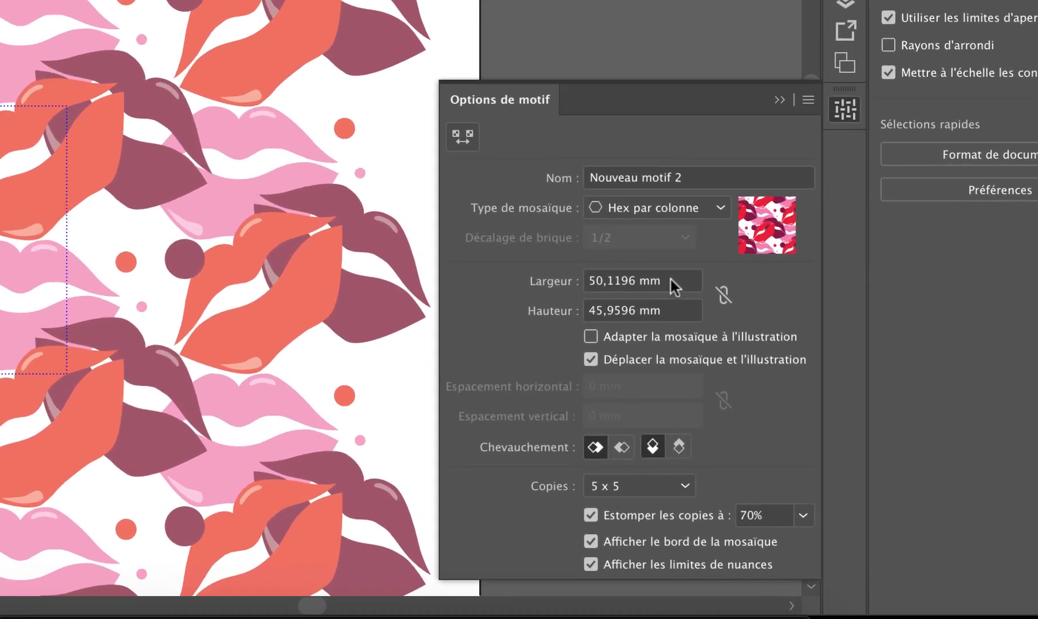
# - Set both the width and the height of the pattern tile to 45 mm
pyautogui.click(672, 279)
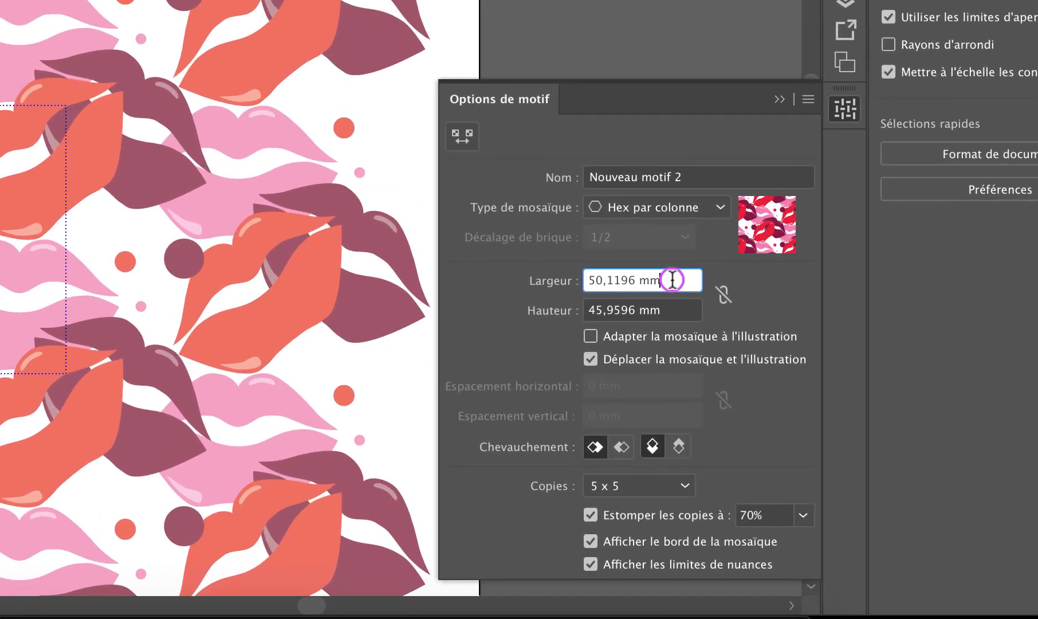
pyautogui.moveTo(671, 279); pyautogui.dragTo(563, 280)
pyautogui.write('4')
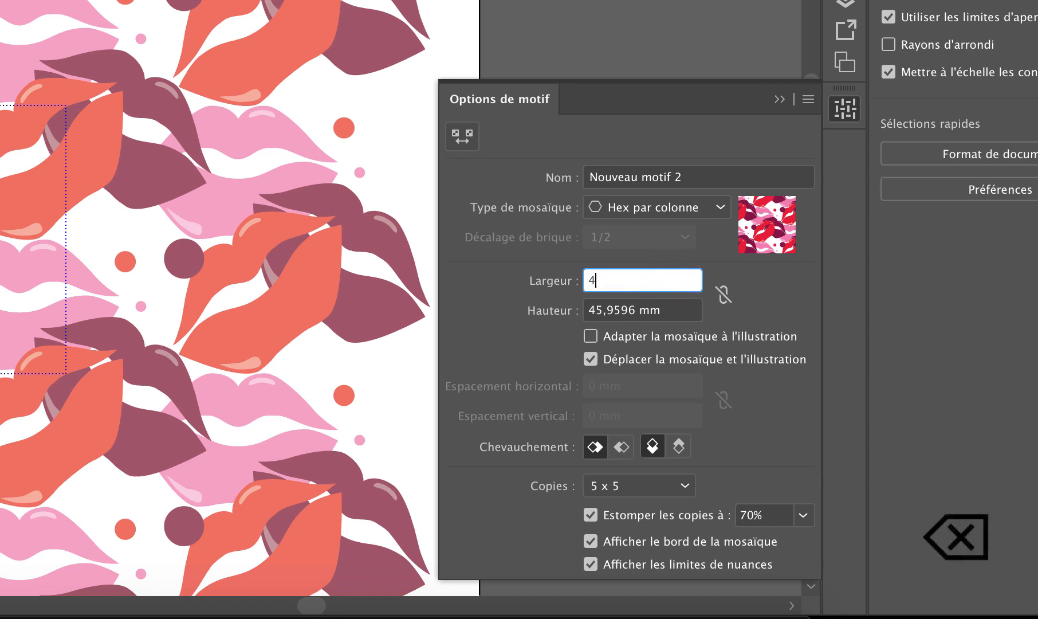
pyautogui.write('5')
pyautogui.press('Return')
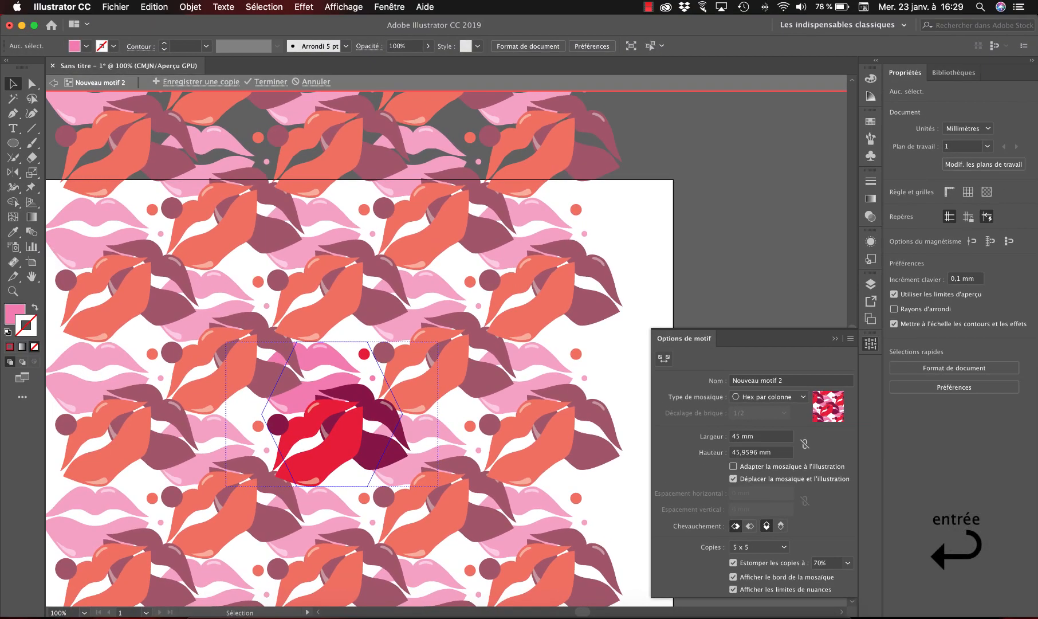
pyautogui.click(782, 454)
pyautogui.moveTo(782, 454); pyautogui.dragTo(741, 452)
pyautogui.press('BackSpace')
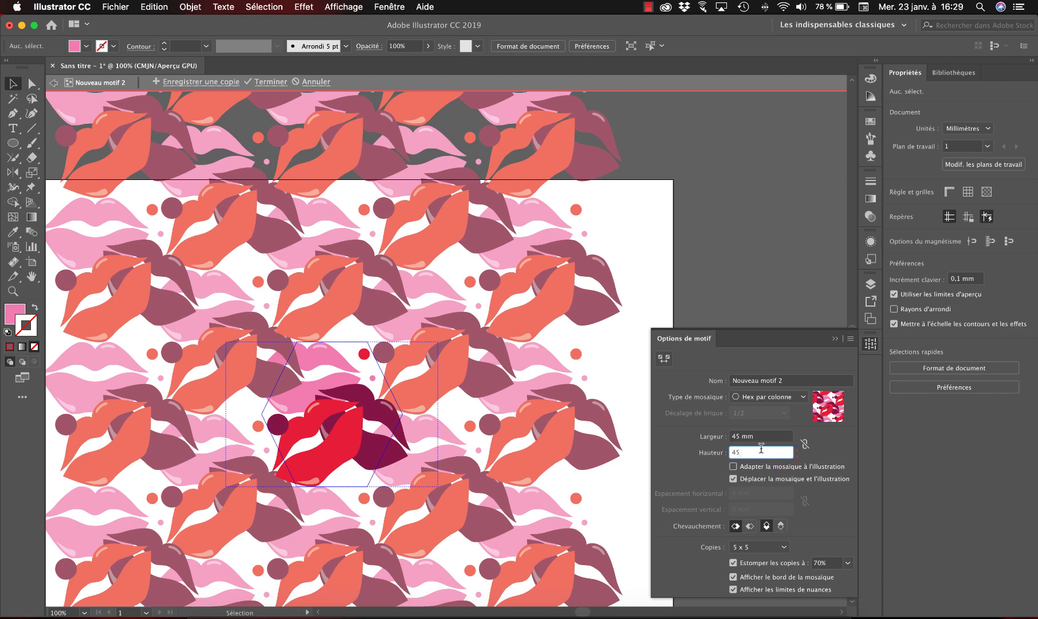
pyautogui.press('Return')
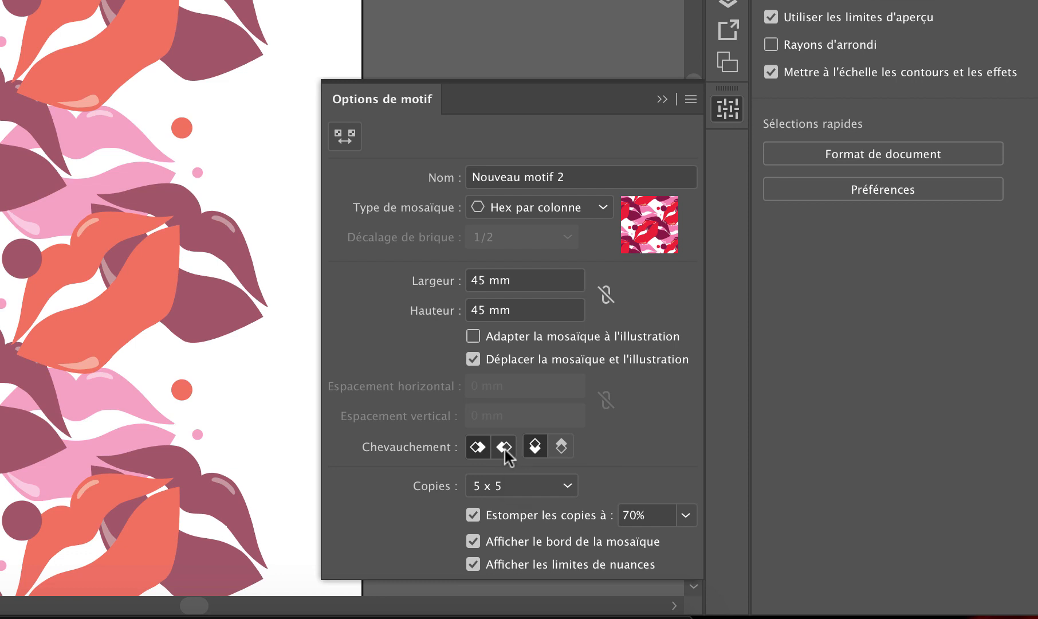
# - Switch the horizontal tile overlap so that the right-hand tiles sit in front
pyautogui.click(504, 448)
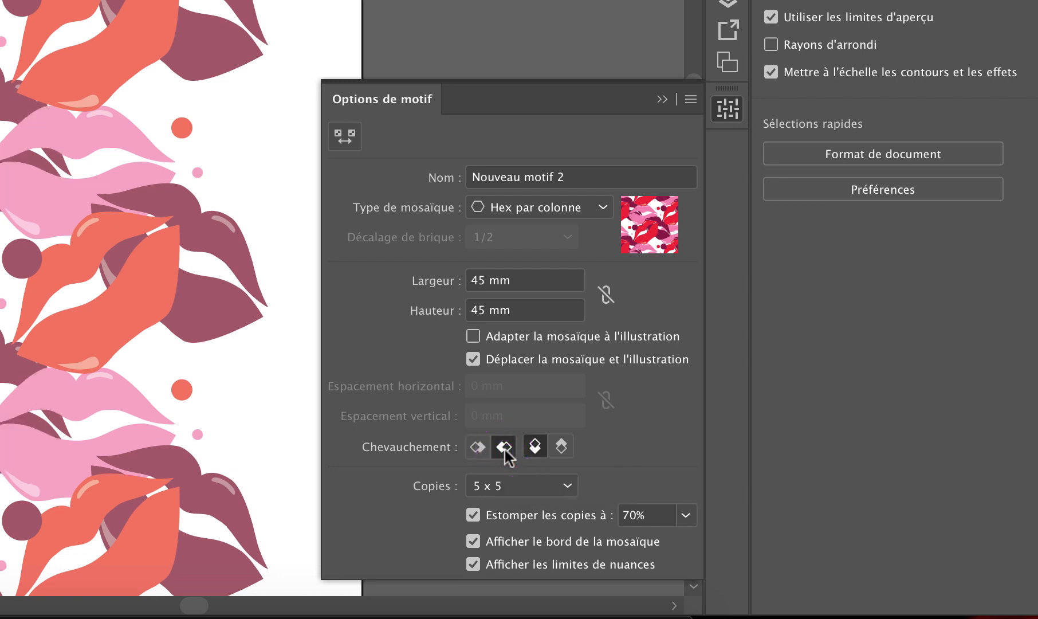
# - Set the pattern tile overlap so that the left-hand tiles and the bottom tiles sit in front
pyautogui.click(563, 449)
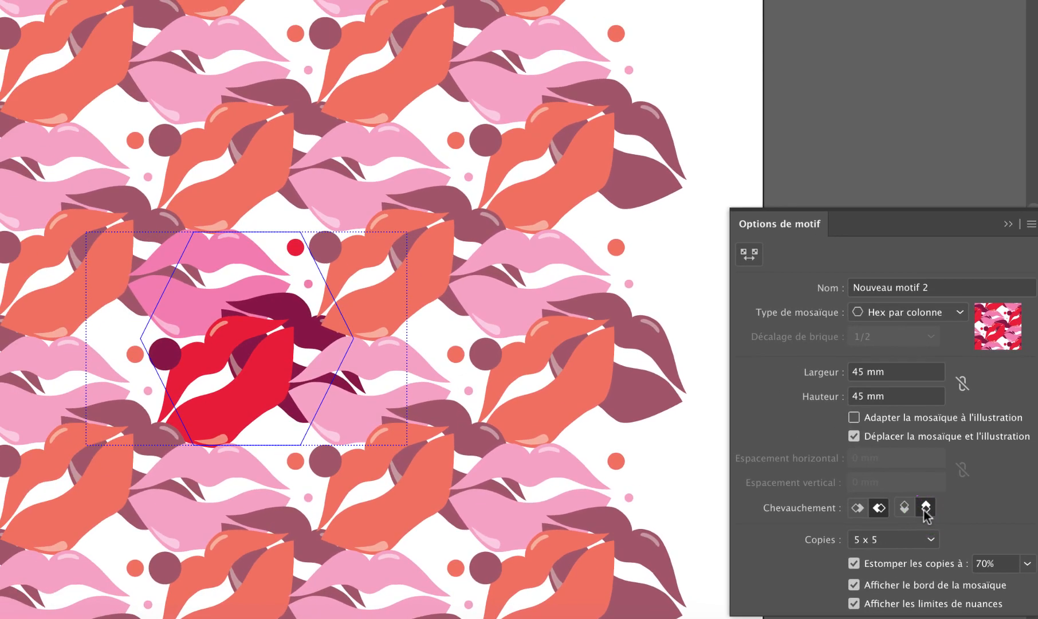
pyautogui.click(857, 508)
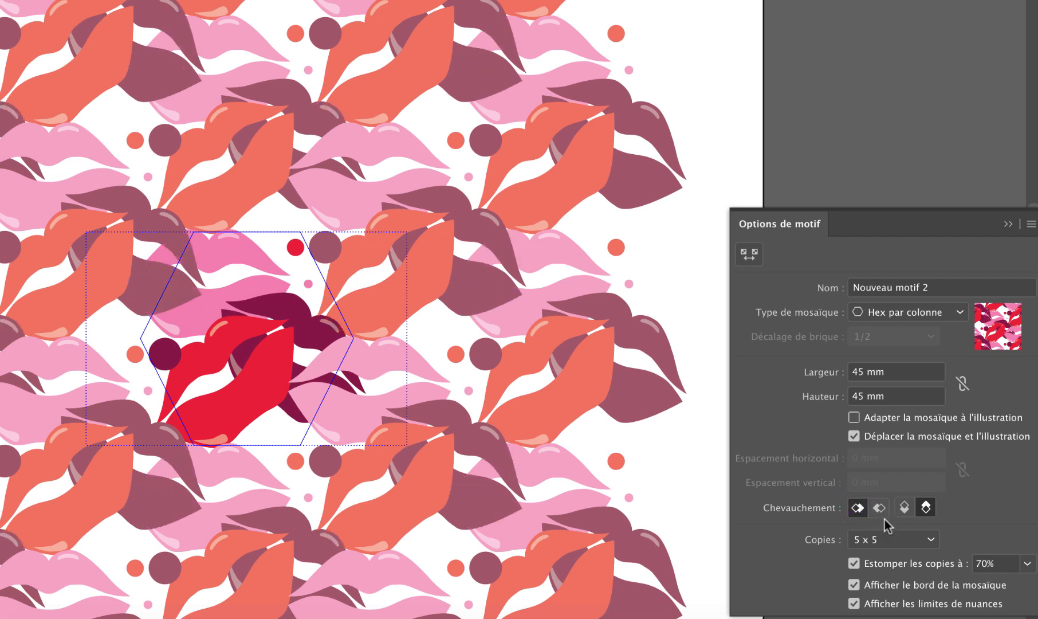
# - Try previewing the pattern with 7 x 5 copies and view the whole repeated area
pyautogui.click(892, 537)
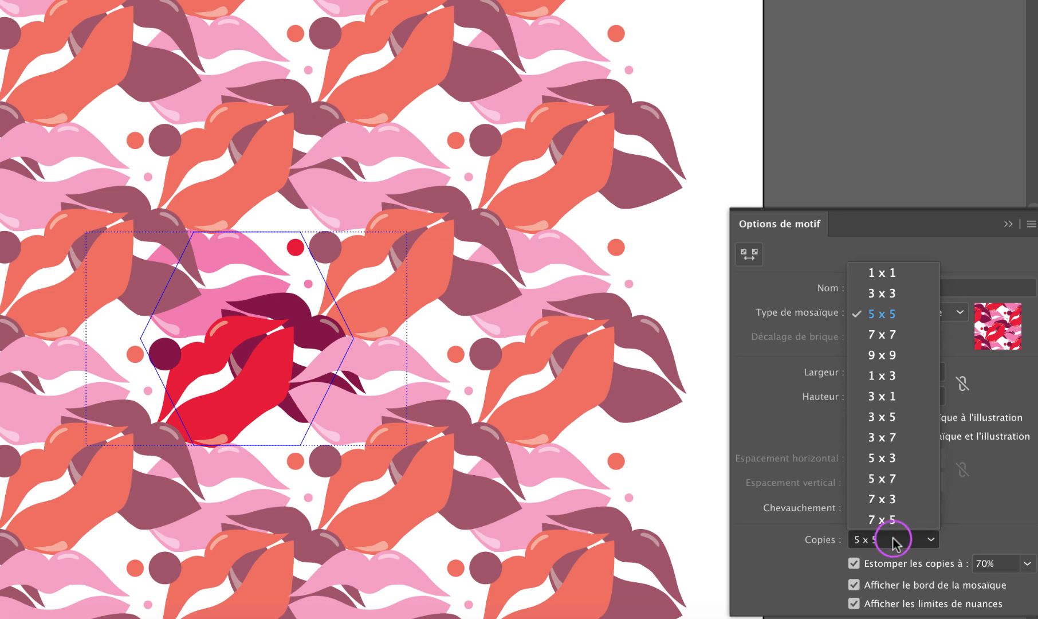
pyautogui.click(889, 522)
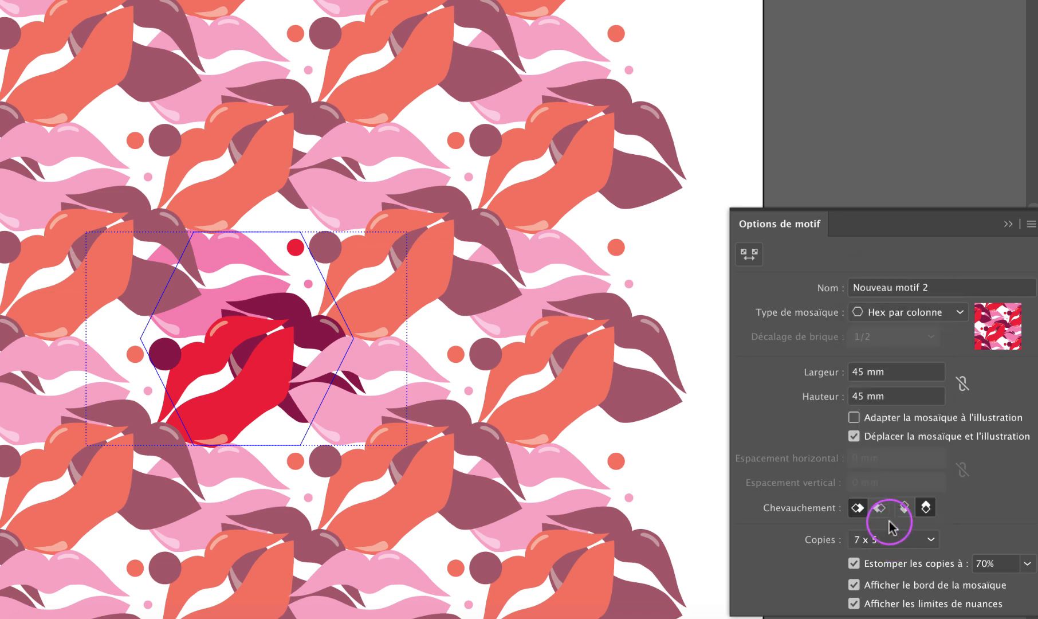
pyautogui.press('z')
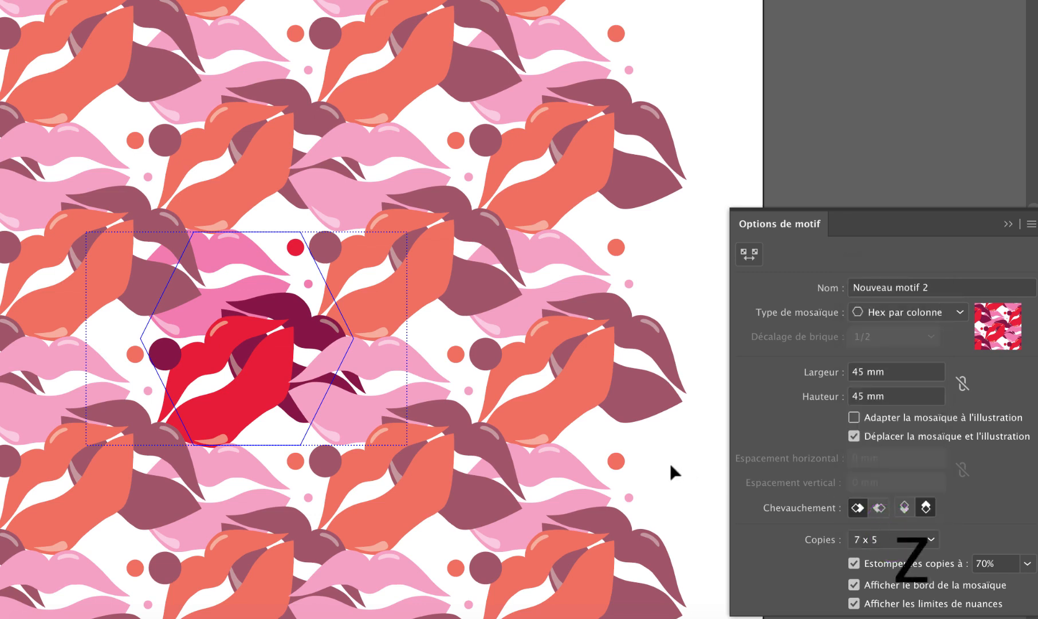
pyautogui.keyDown('alt'); pyautogui.click(614, 400); pyautogui.keyUp('alt')
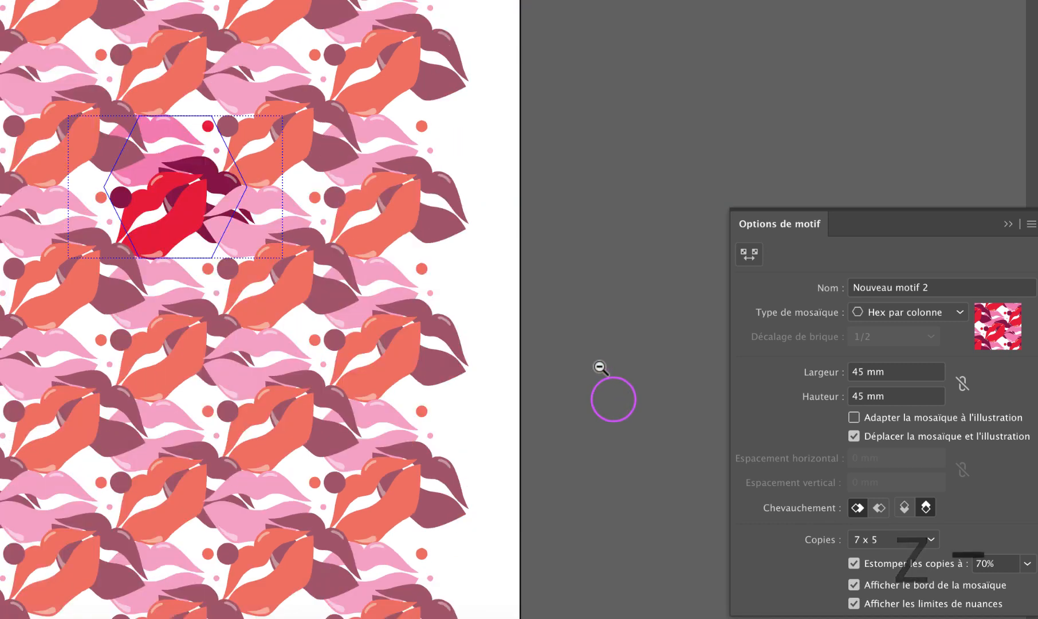
pyautogui.keyDown('alt'); pyautogui.click(612, 398); pyautogui.keyUp('alt')
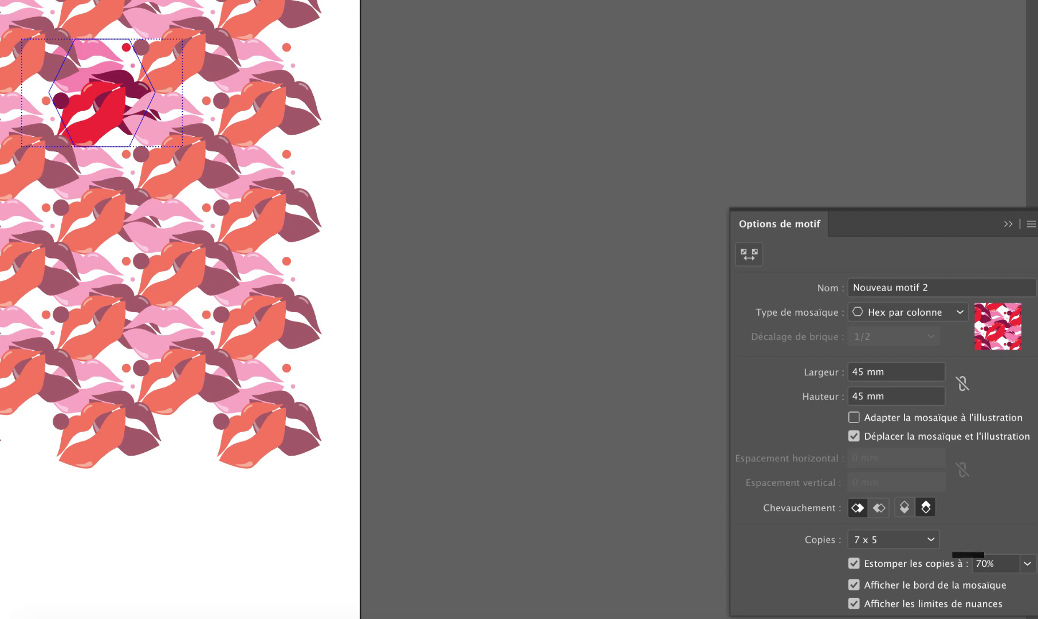
pyautogui.moveTo(1, 65); pyautogui.dragTo(163, 203)
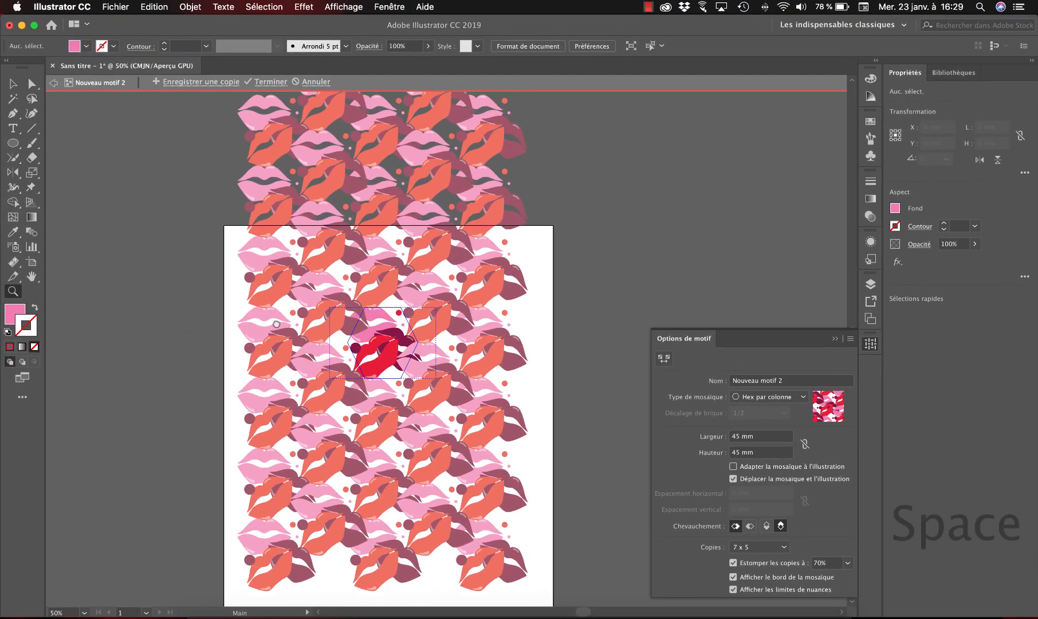
pyautogui.moveTo(276, 324); pyautogui.dragTo(264, 350)
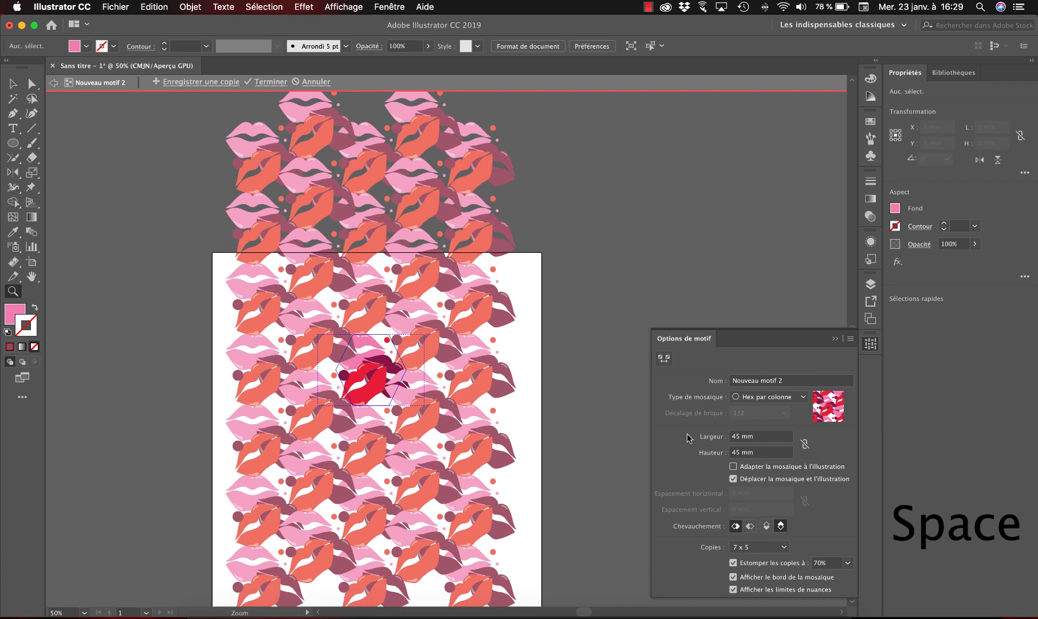
# - Try previewing the pattern with 9 x 9 copies and with a single 1 x 1 tile
pyautogui.click(751, 545)
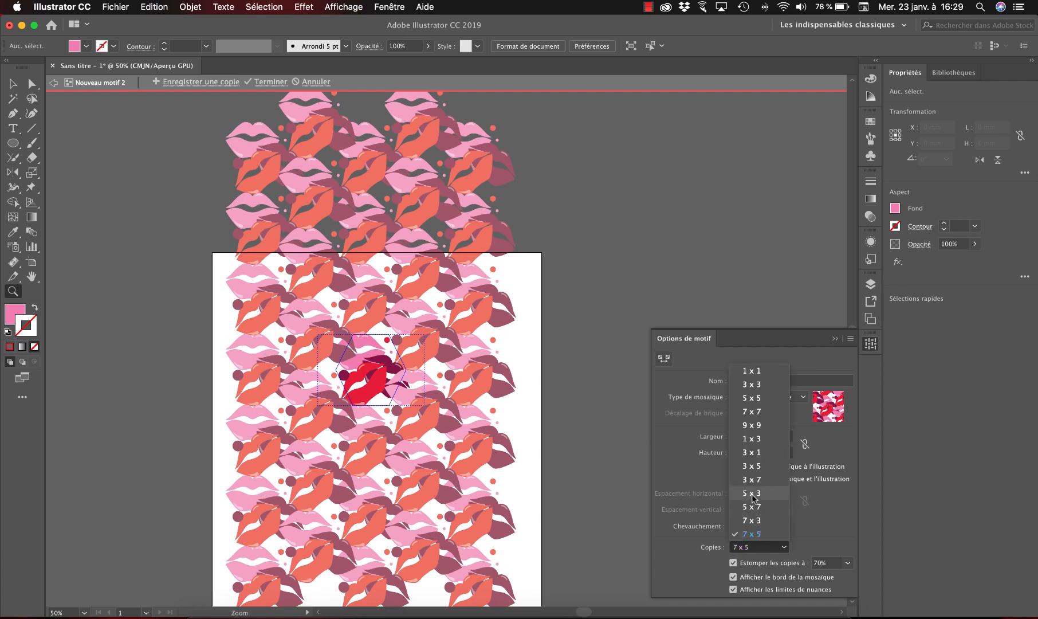
pyautogui.click(750, 426)
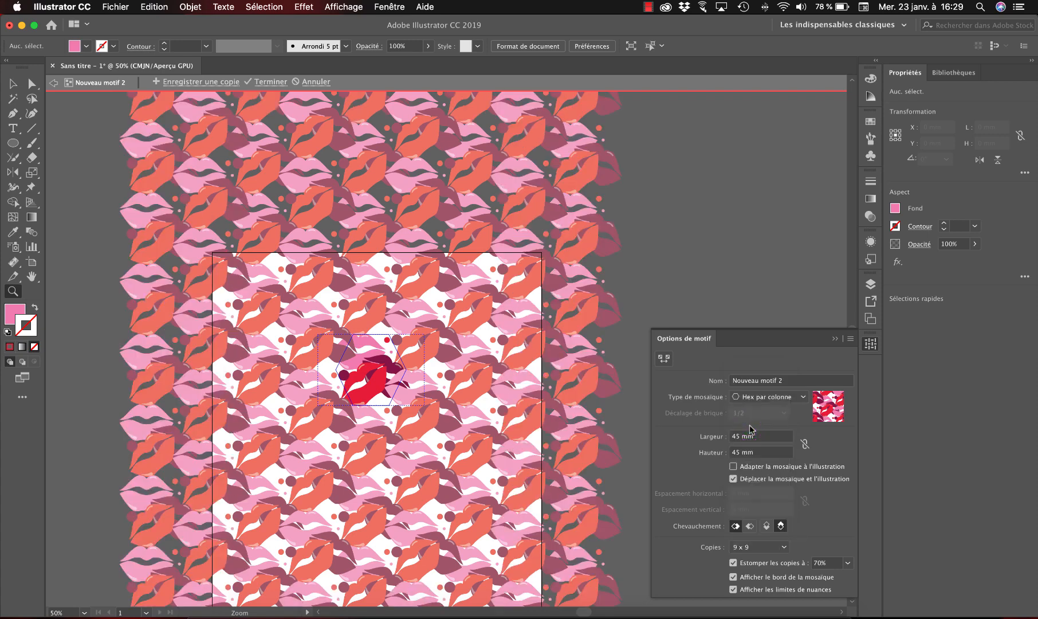
pyautogui.click(759, 548)
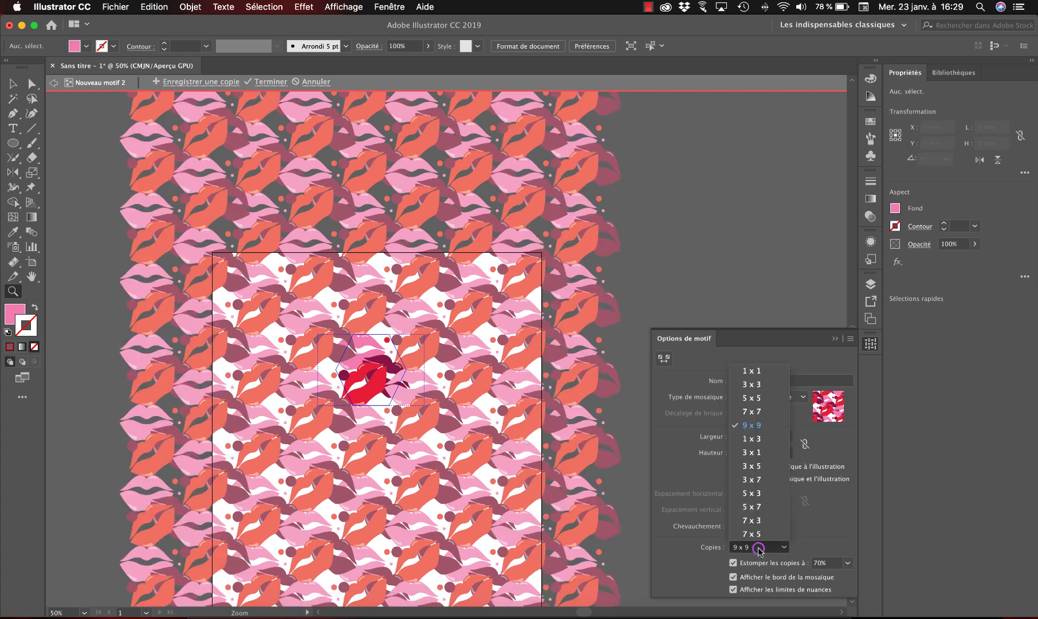
pyautogui.click(758, 372)
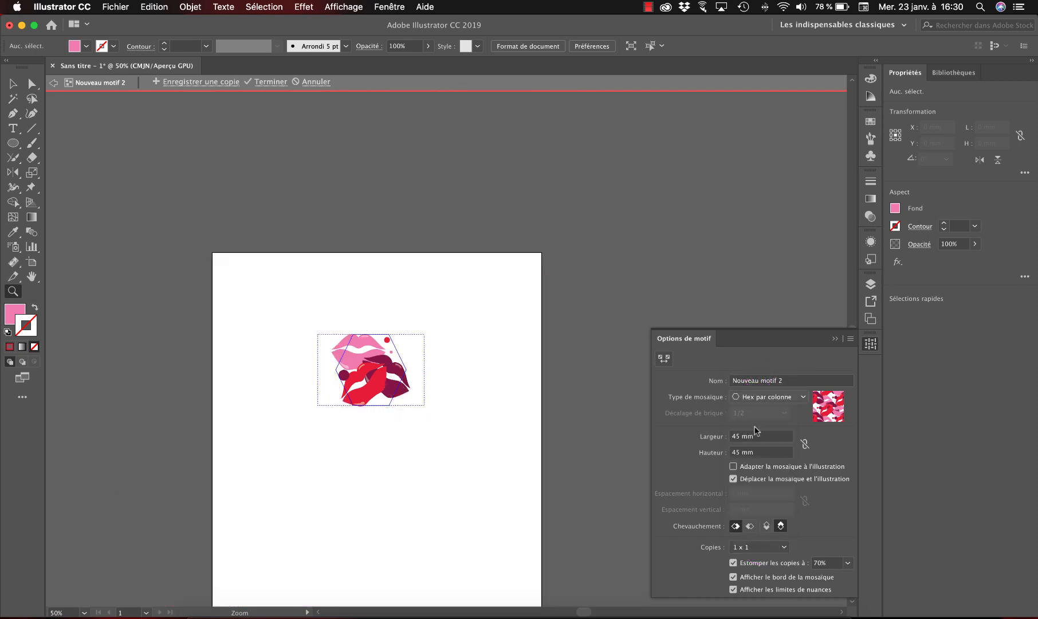
# - Try a 3 x 3 preview of the pattern, and settle on 5 x 5 copies
pyautogui.click(761, 551)
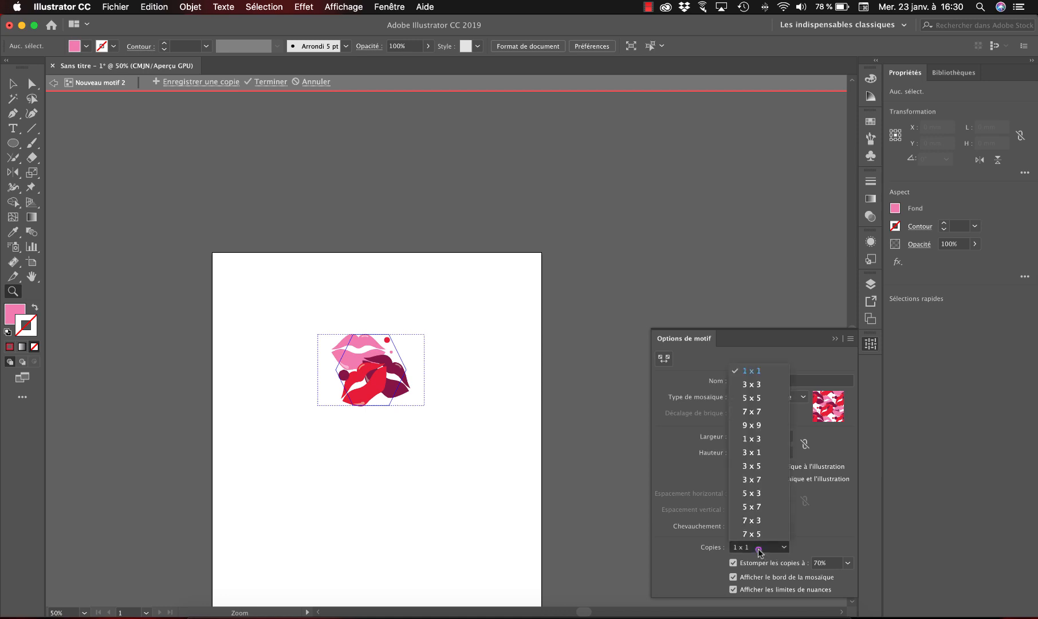
pyautogui.click(755, 385)
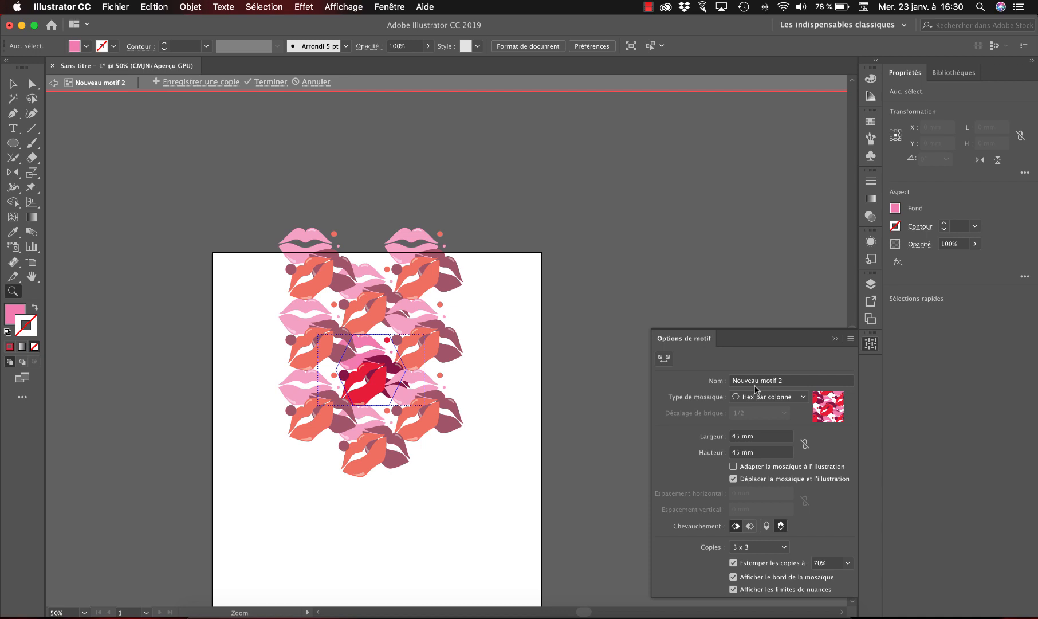
pyautogui.click(761, 547)
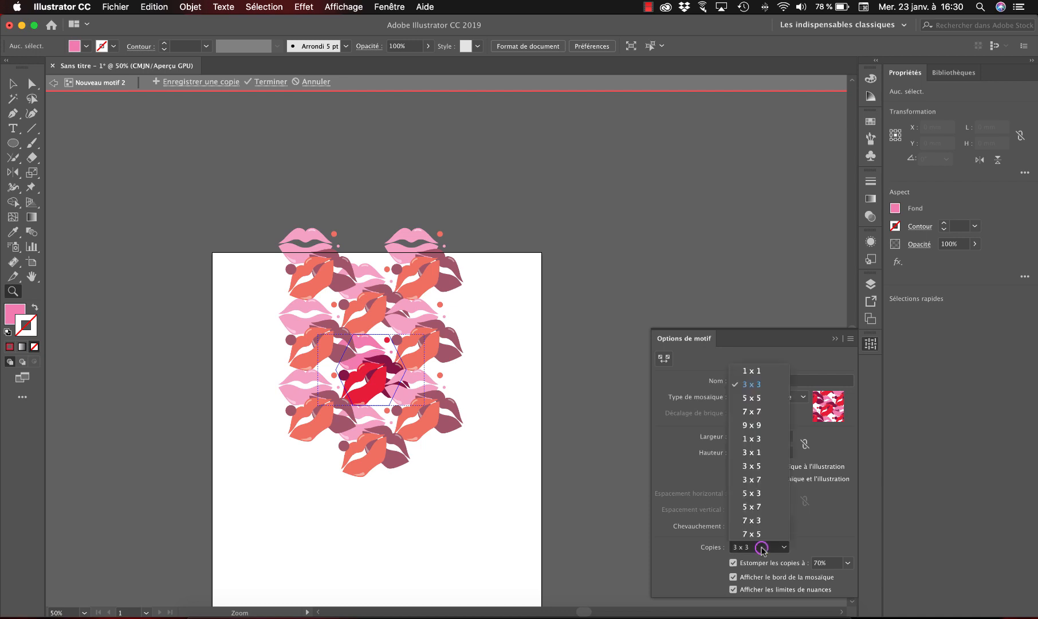
pyautogui.click(745, 398)
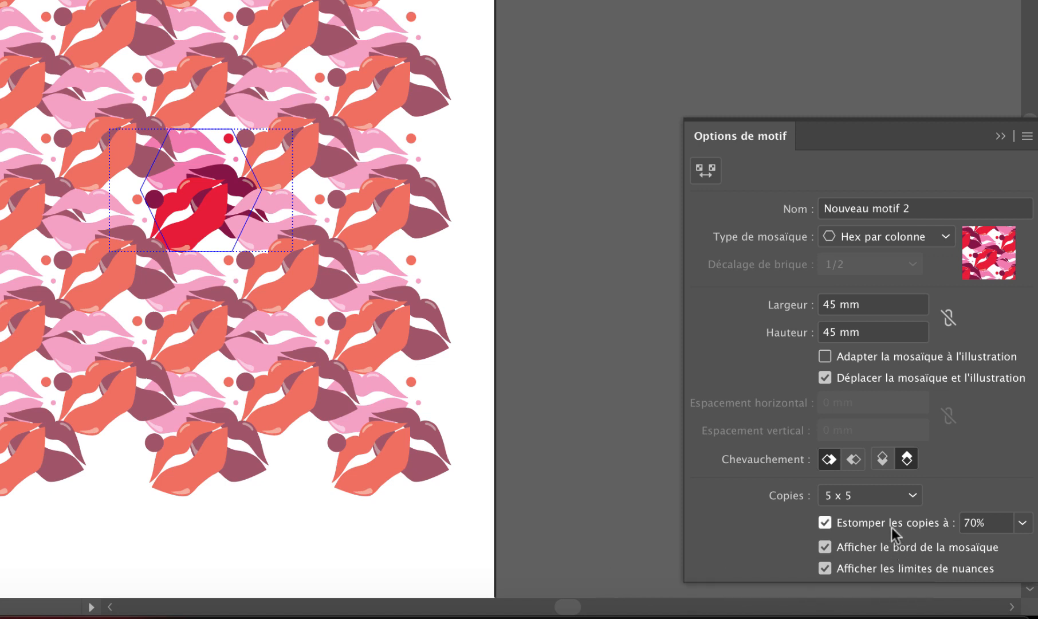
# - Try showing the pattern copies at 100%, and settle on dimming them to 50%
pyautogui.click(1023, 523)
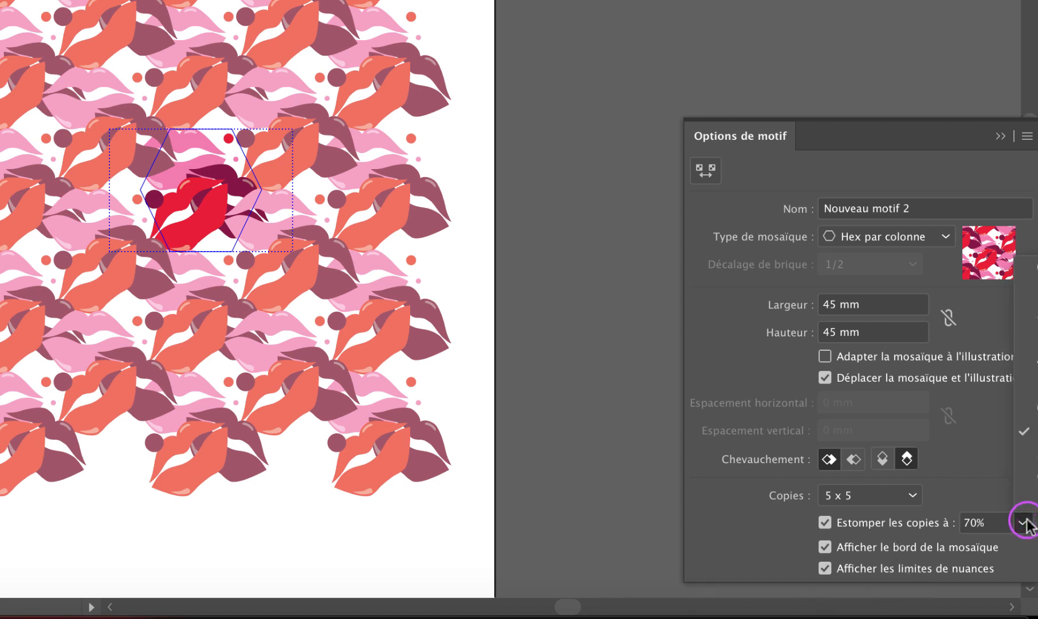
pyautogui.click(1029, 501)
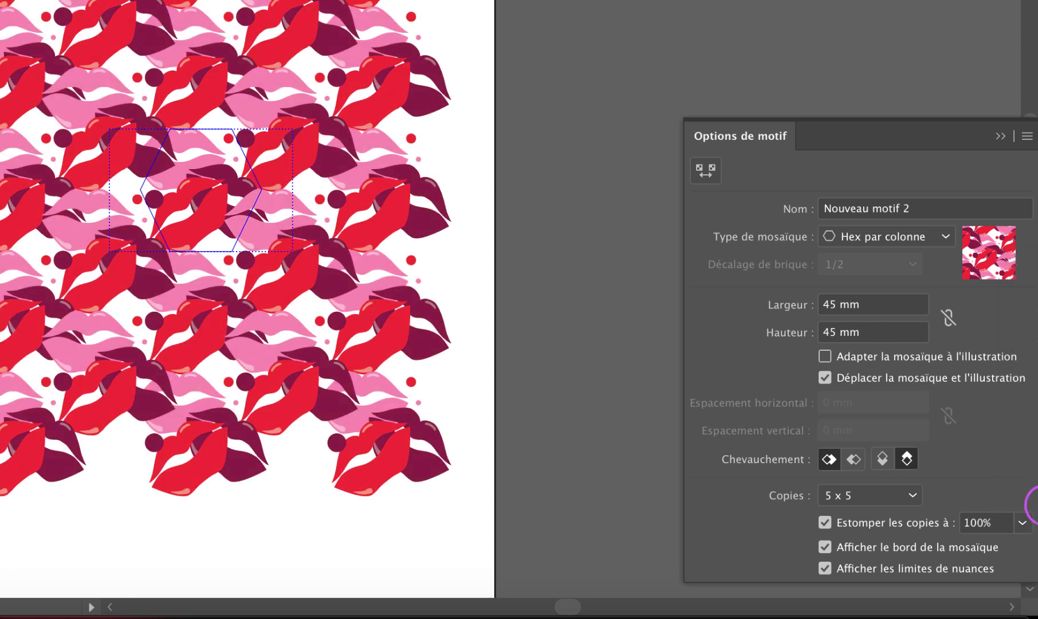
pyautogui.click(1023, 523)
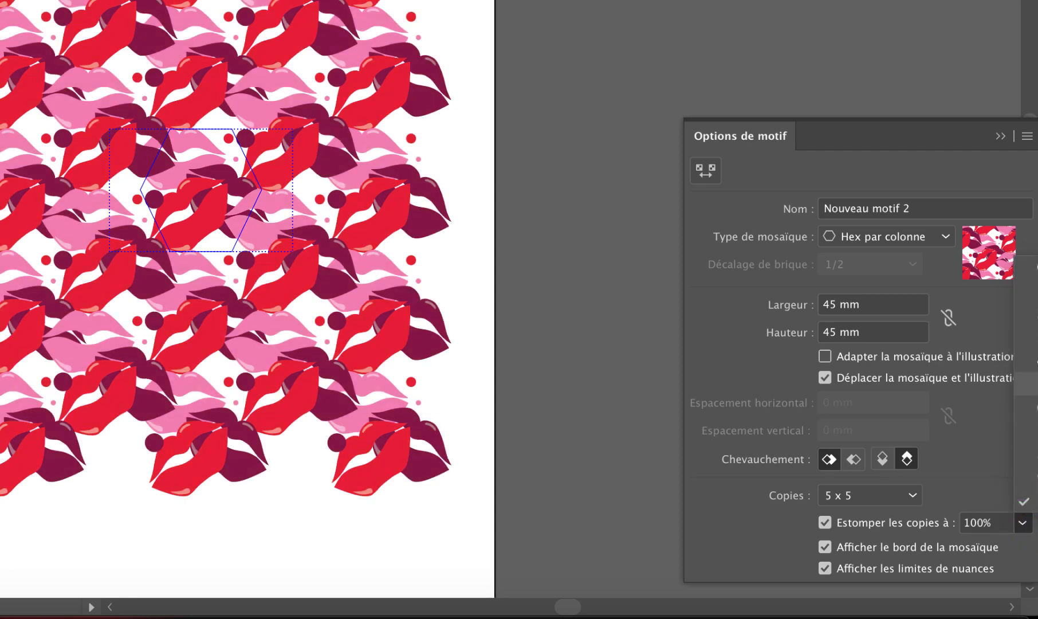
pyautogui.click(1031, 381)
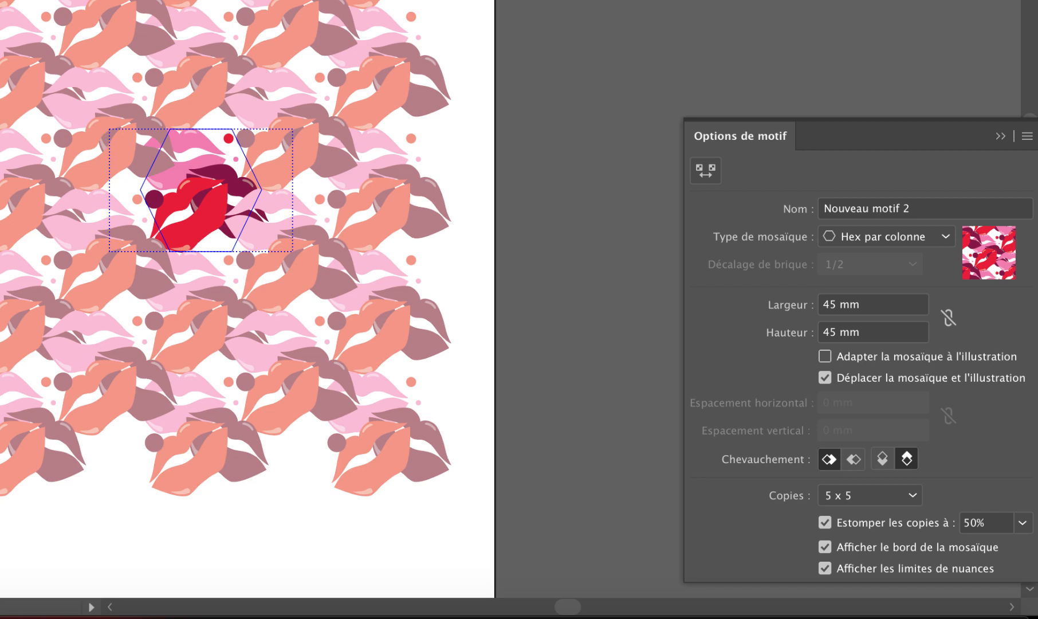
# - Toggle the display of the tile edge and of the swatch bounds off and back on
pyautogui.click(825, 547)
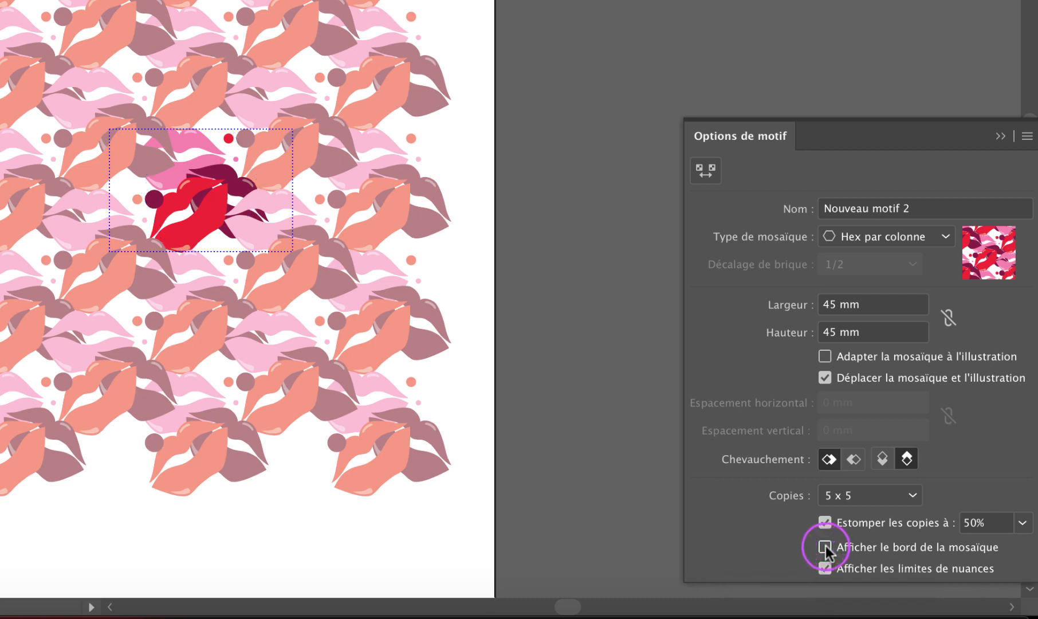
pyautogui.click(825, 548)
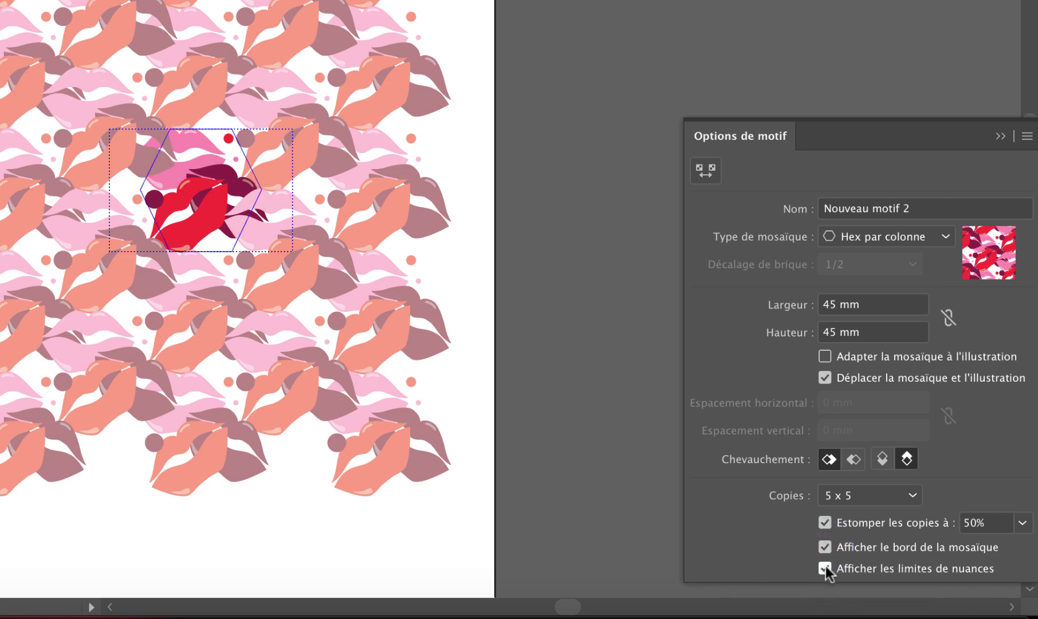
pyautogui.click(825, 568)
pyautogui.click(826, 568)
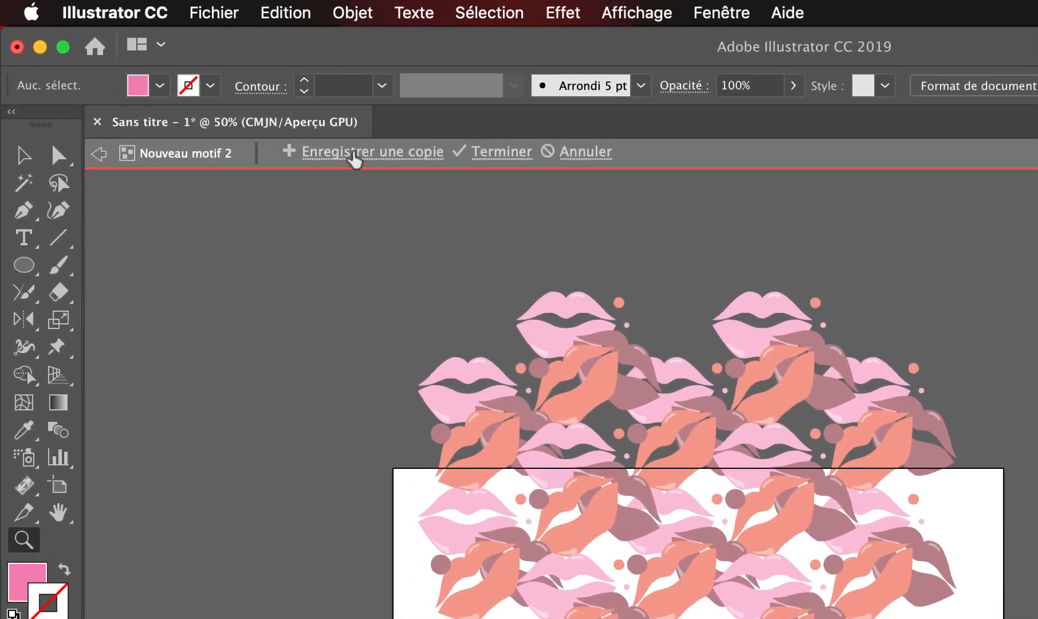
# - Save a copy of the pattern named bouche3 and finish the pattern editing
pyautogui.click(353, 159)
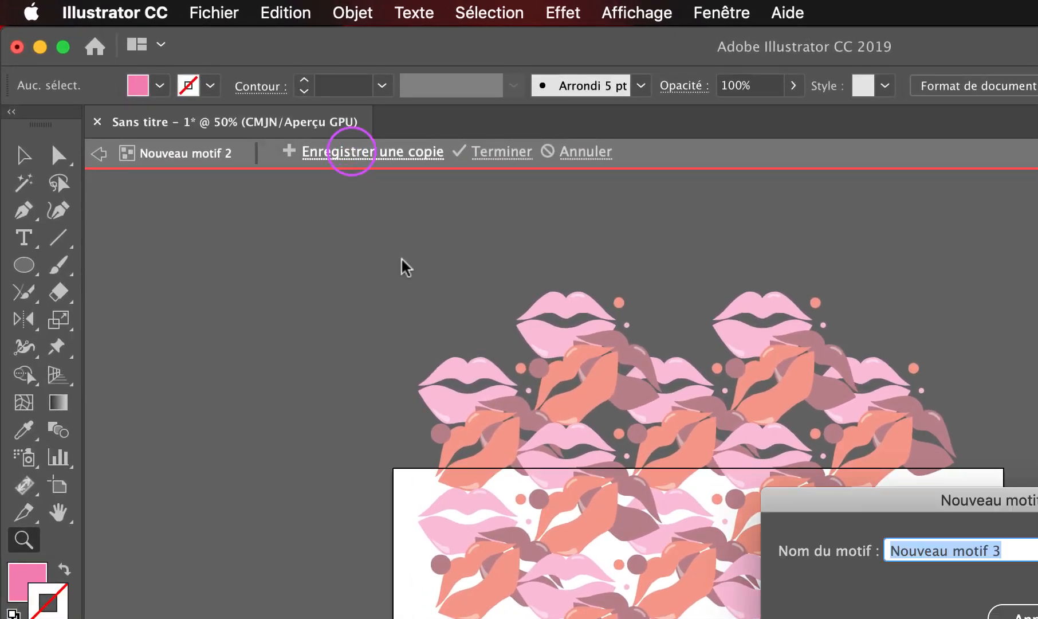
pyautogui.press('BackSpace')
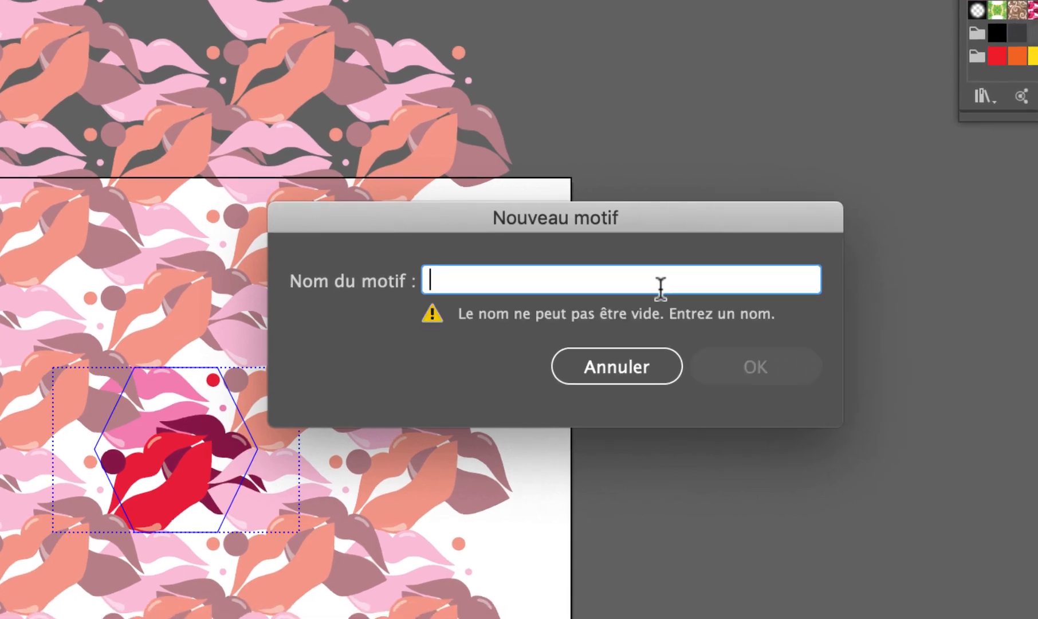
pyautogui.write('bou')
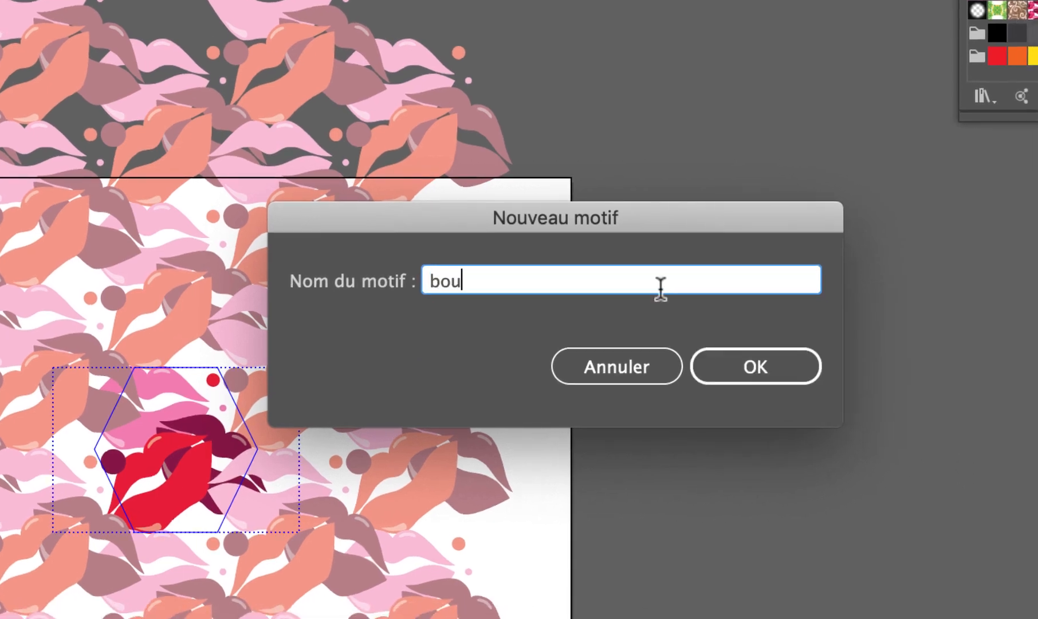
pyautogui.write('che#')
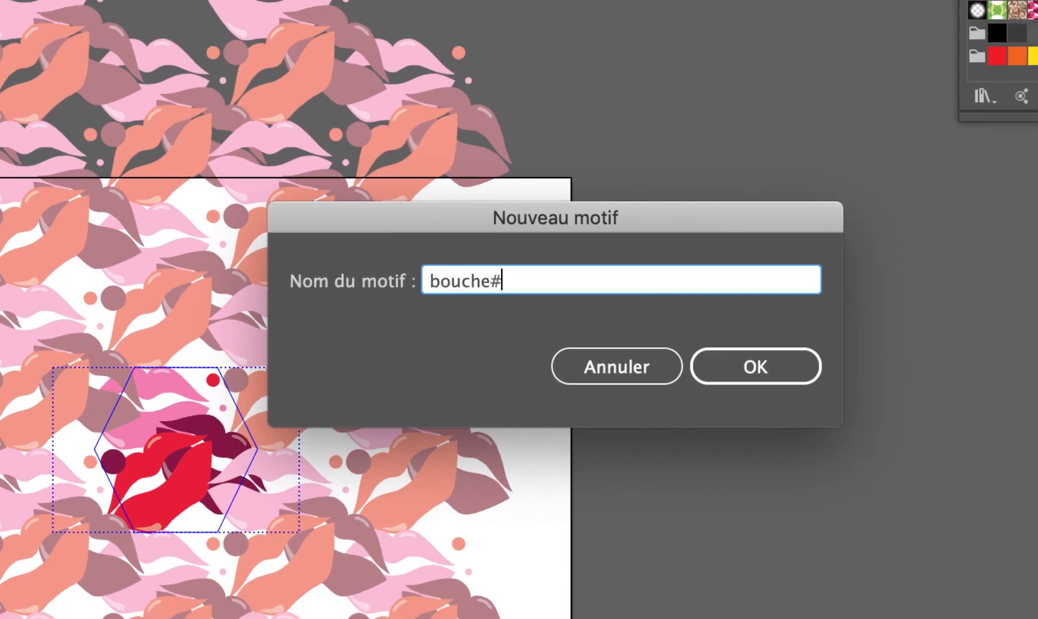
pyautogui.press('BackSpace')
pyautogui.write('3')
pyautogui.click(781, 368)
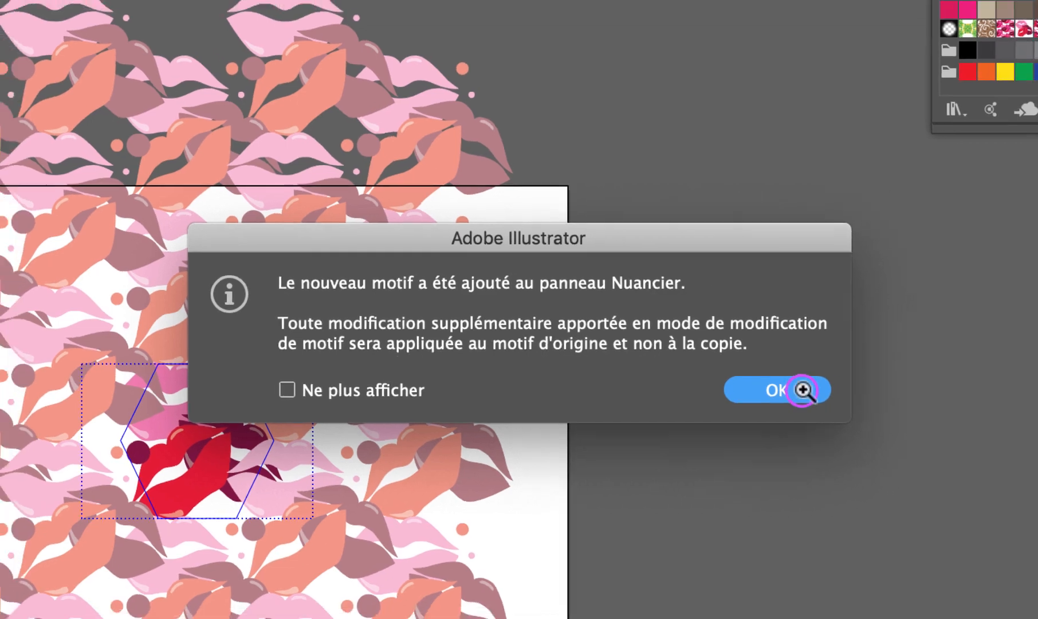
pyautogui.click(819, 395)
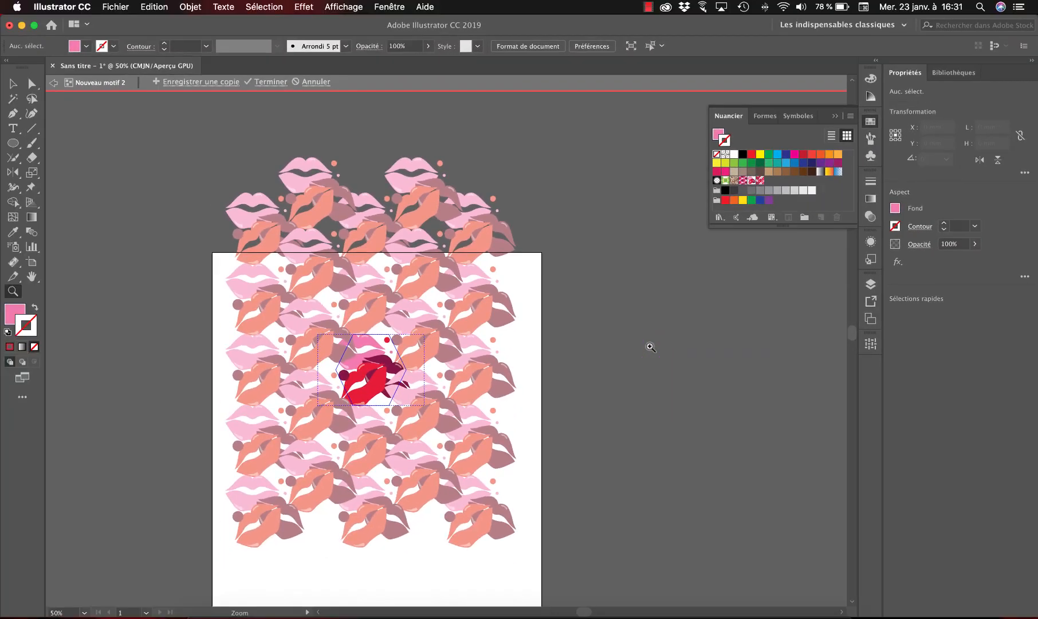
pyautogui.click(282, 84)
# - Draw a rectangle of about 180 x 218 mm below the lips artwork and fill it with the lips pattern
pyautogui.press('space')
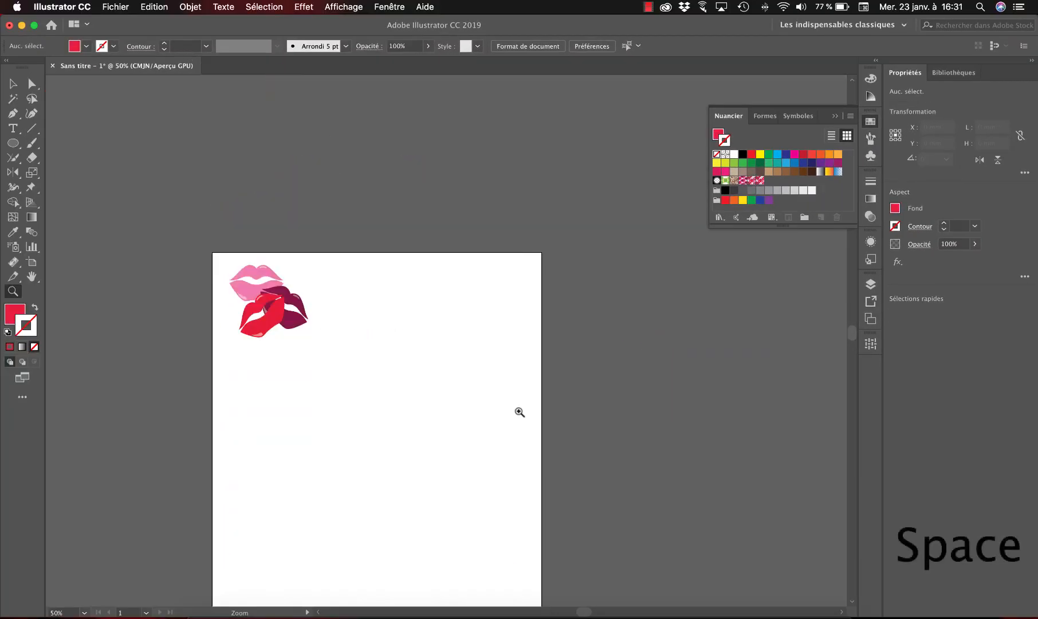
pyautogui.moveTo(461, 518); pyautogui.dragTo(486, 360)
pyautogui.click(19, 139)
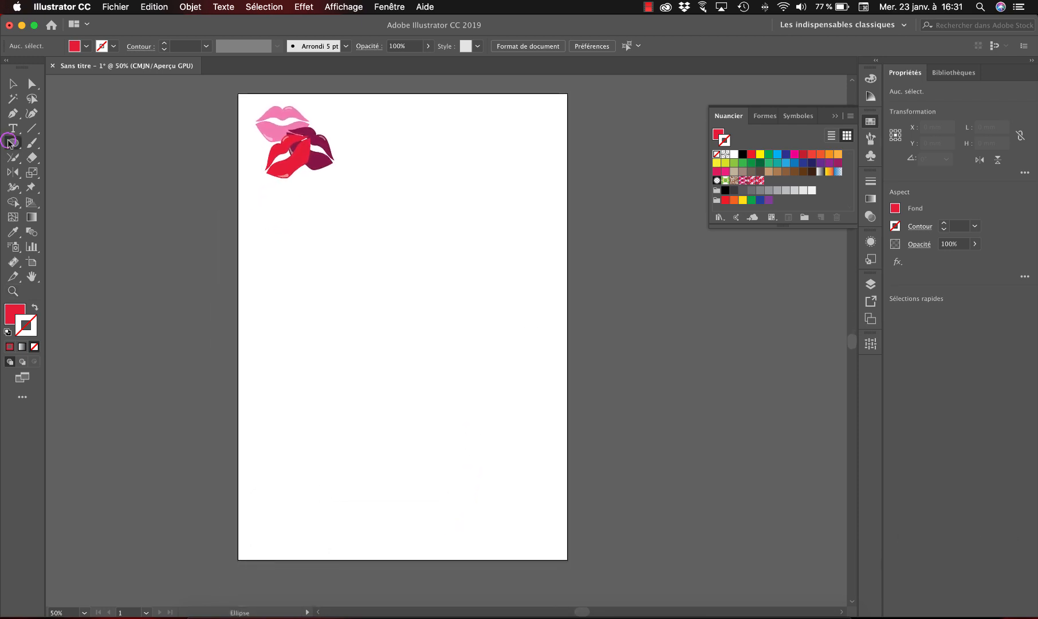
pyautogui.click(76, 150)
pyautogui.moveTo(267, 207); pyautogui.dragTo(548, 548)
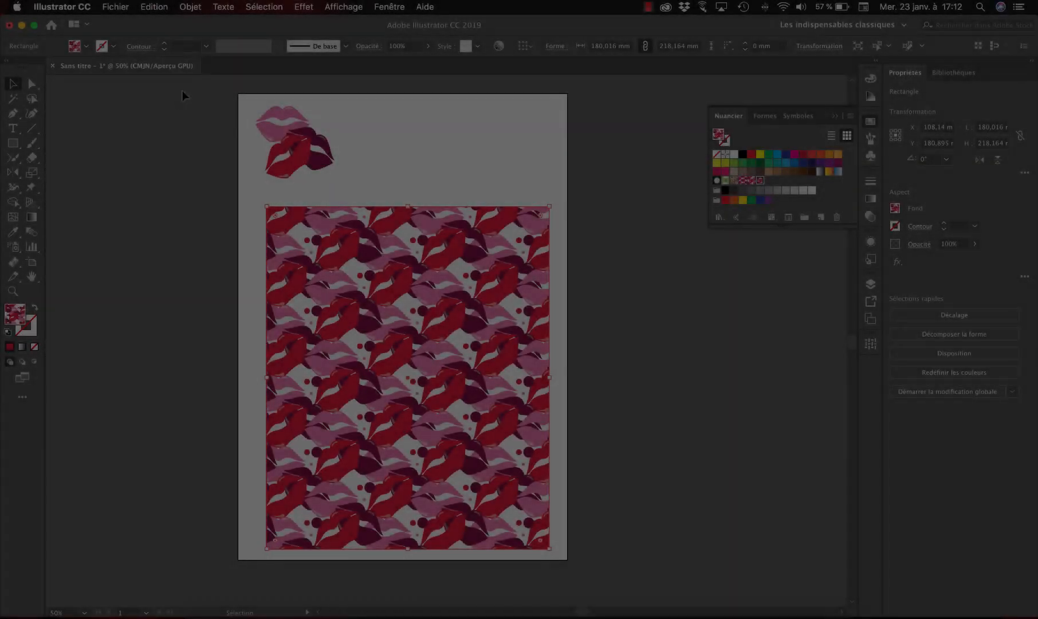
# - Open the Scale options for the pattern-filled rectangle and exclude the object from the transformation, so only the pattern is scaled
pyautogui.click(32, 174)
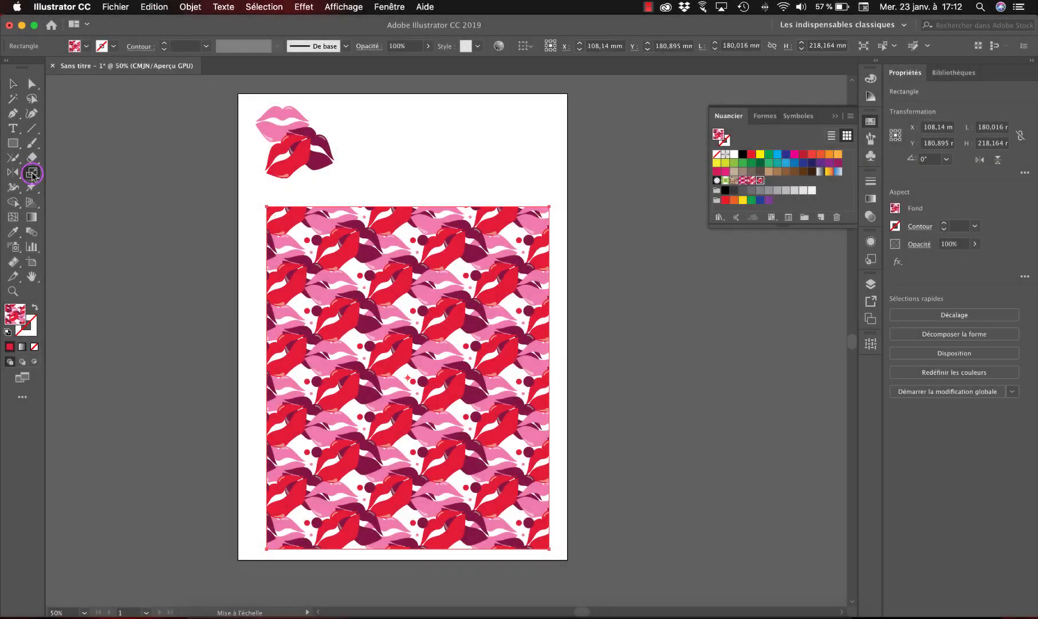
pyautogui.keyDown('alt'); pyautogui.click(282, 225); pyautogui.keyUp('alt')
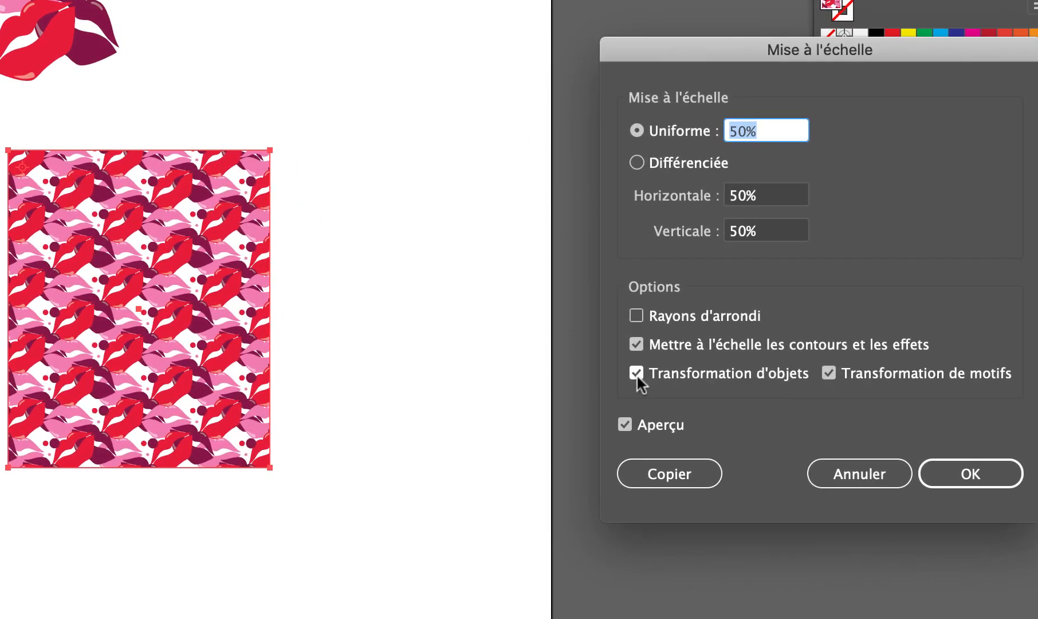
pyautogui.click(637, 374)
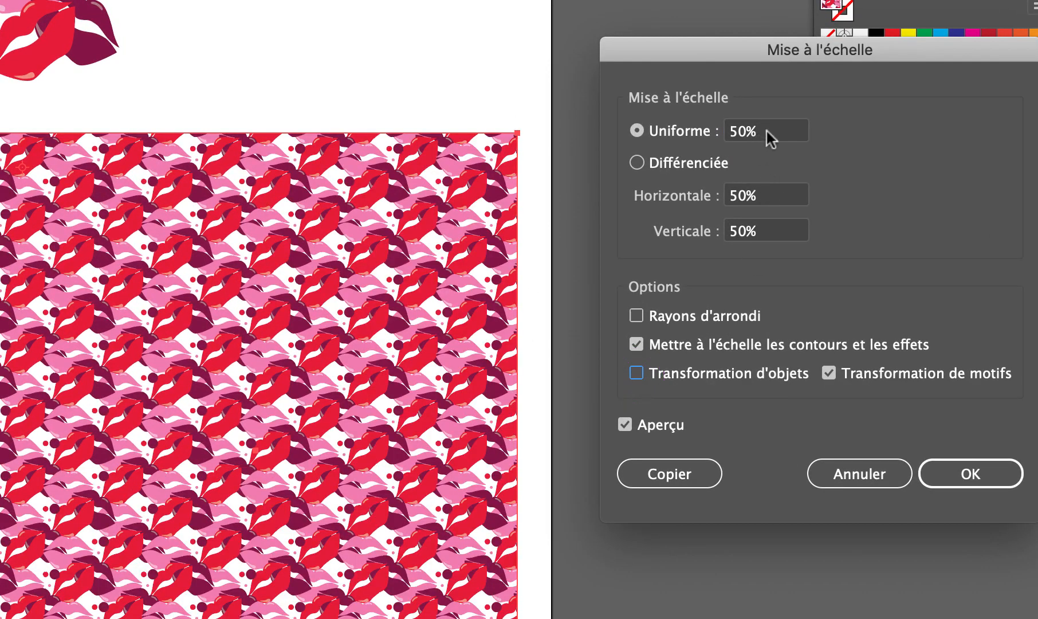
# - Try a uniform scale of 70% for the lips pattern, refreshing the preview
pyautogui.moveTo(766, 131); pyautogui.dragTo(728, 128)
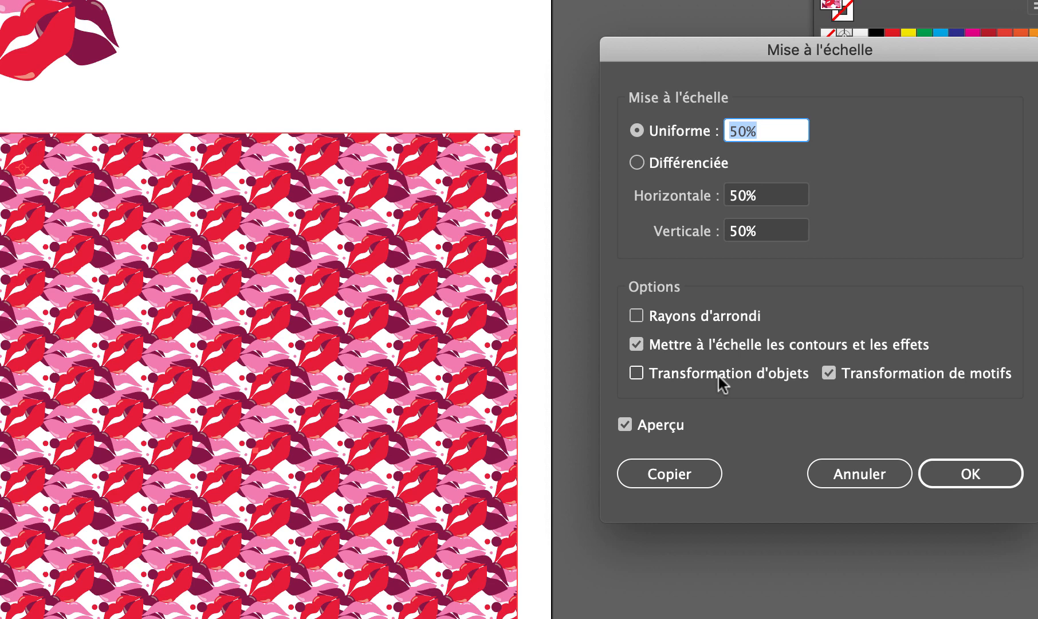
pyautogui.press('BackSpace')
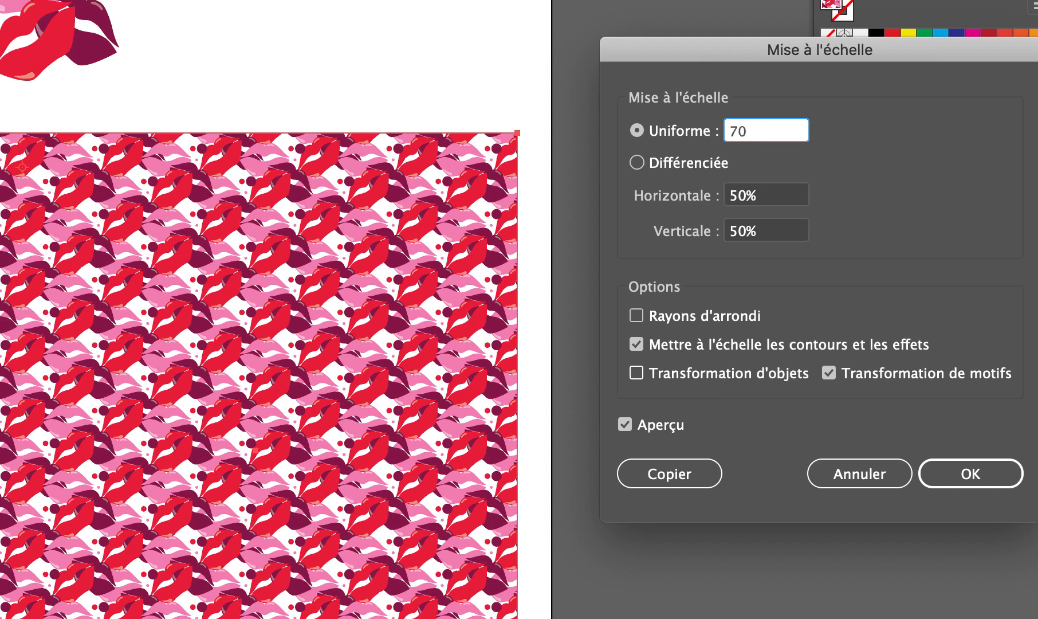
pyautogui.write('70')
pyautogui.click(625, 424)
pyautogui.click(625, 423)
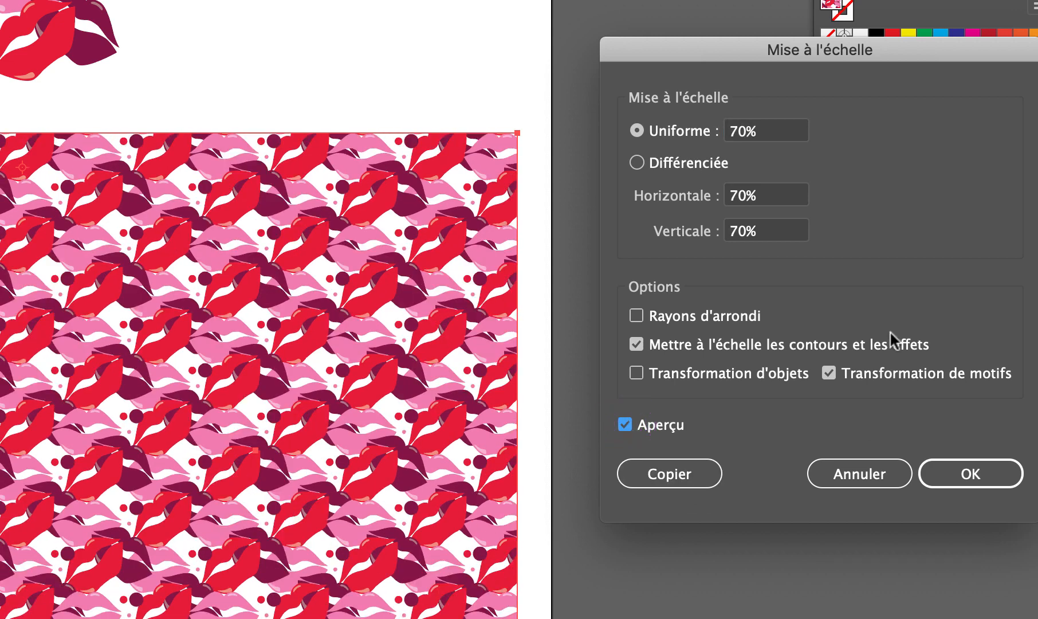
# - Reduce the pattern's uniform scale step by step to 50% and apply it
pyautogui.click(770, 135)
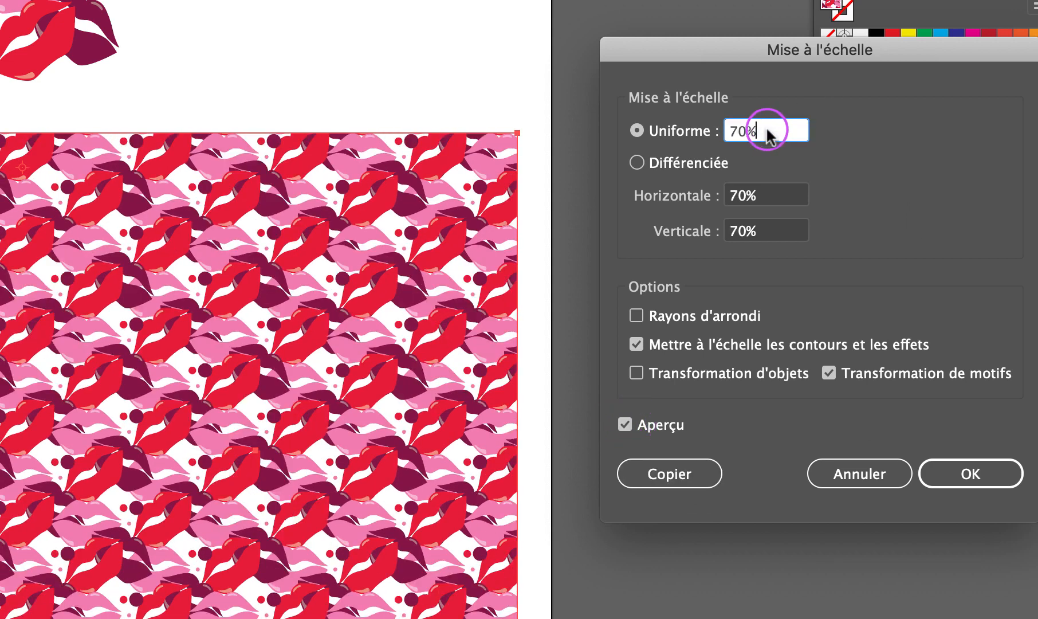
pyautogui.press('Down')
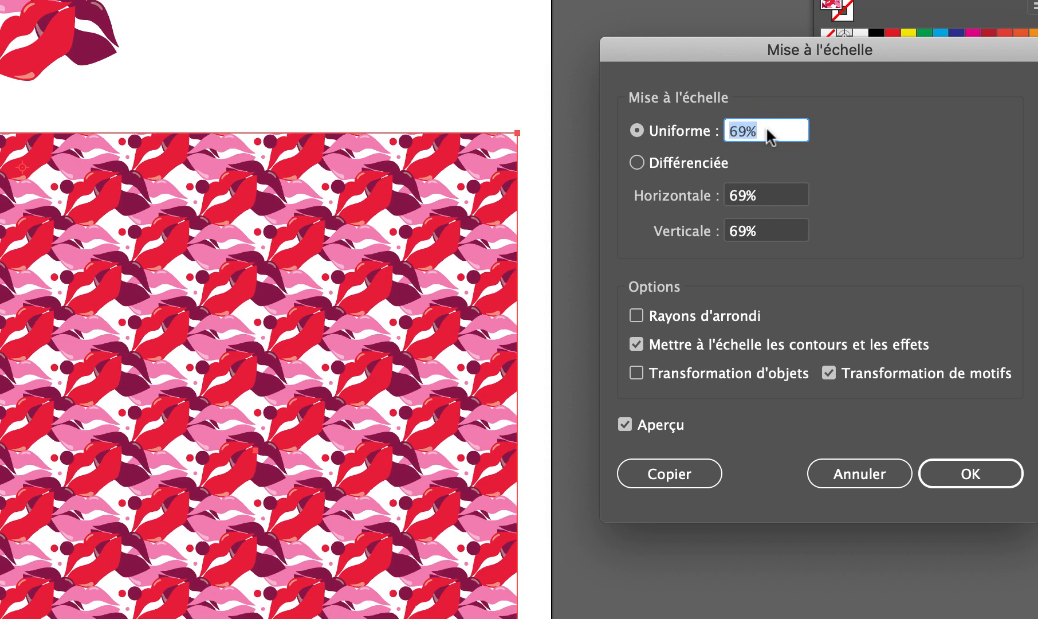
pyautogui.press('Down')
pyautogui.press('Down')
pyautogui.press('Down')
pyautogui.press('Down')
pyautogui.press('Down')
pyautogui.press('Down')
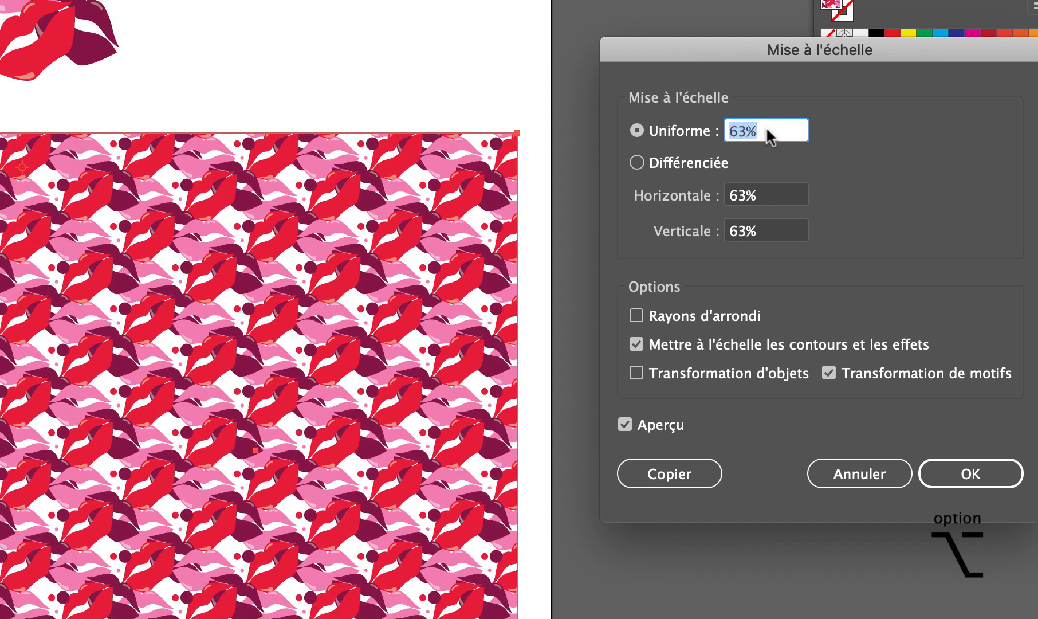
pyautogui.press('Down')
pyautogui.press('Down')
pyautogui.press('Down')
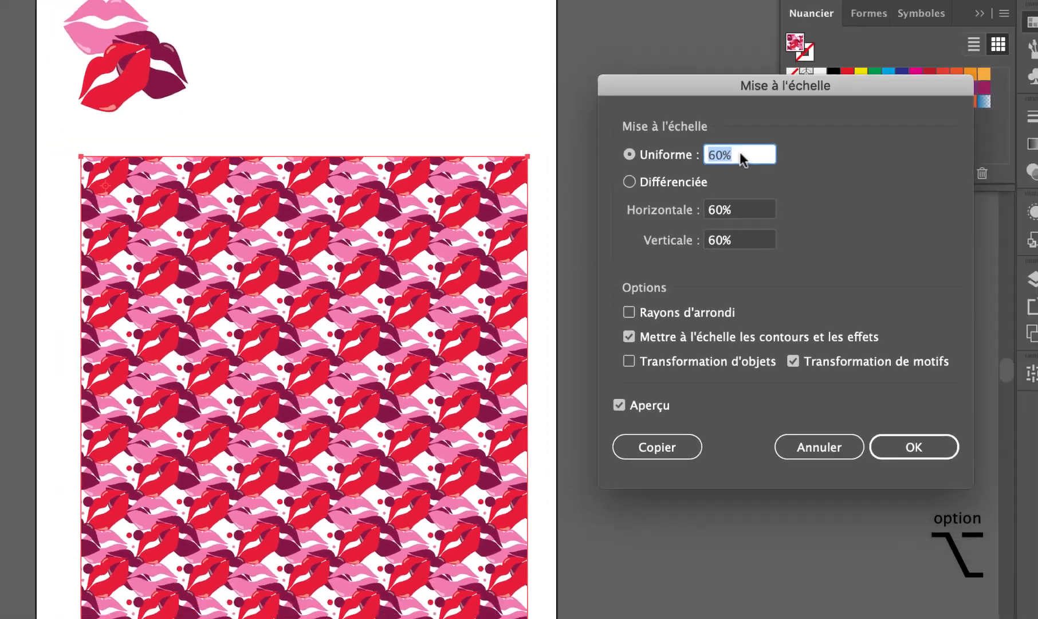
pyautogui.press('Down')
pyautogui.press('Down')
pyautogui.press('Down')
pyautogui.press('Down')
pyautogui.press('Down')
pyautogui.press('Down')
pyautogui.press('Down')
pyautogui.press('Down')
pyautogui.press('Down')
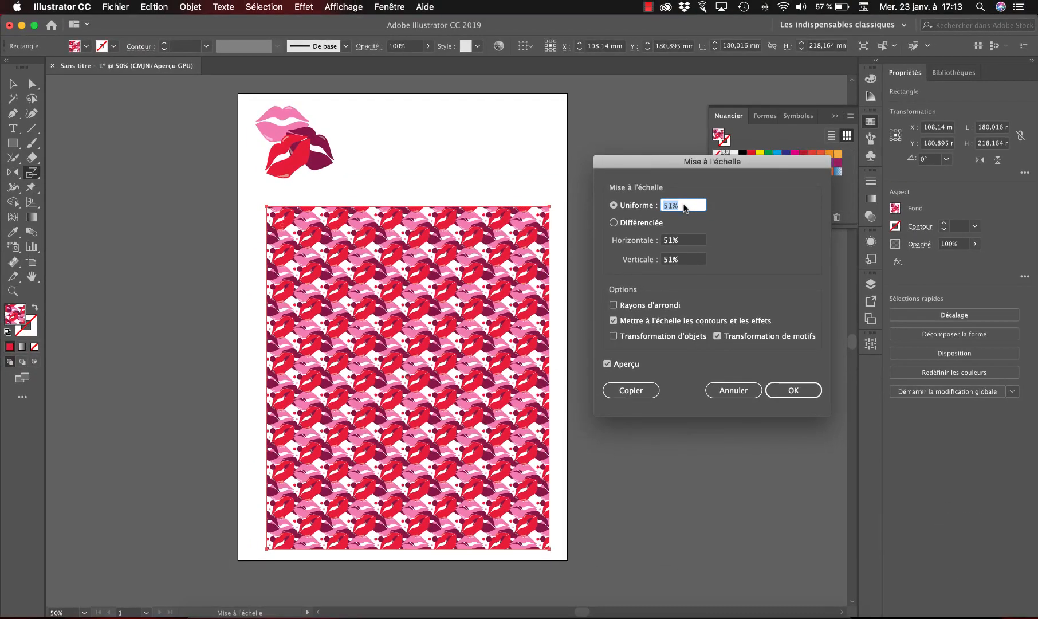
pyautogui.press('Down')
pyautogui.press('Down')
pyautogui.press('Up')
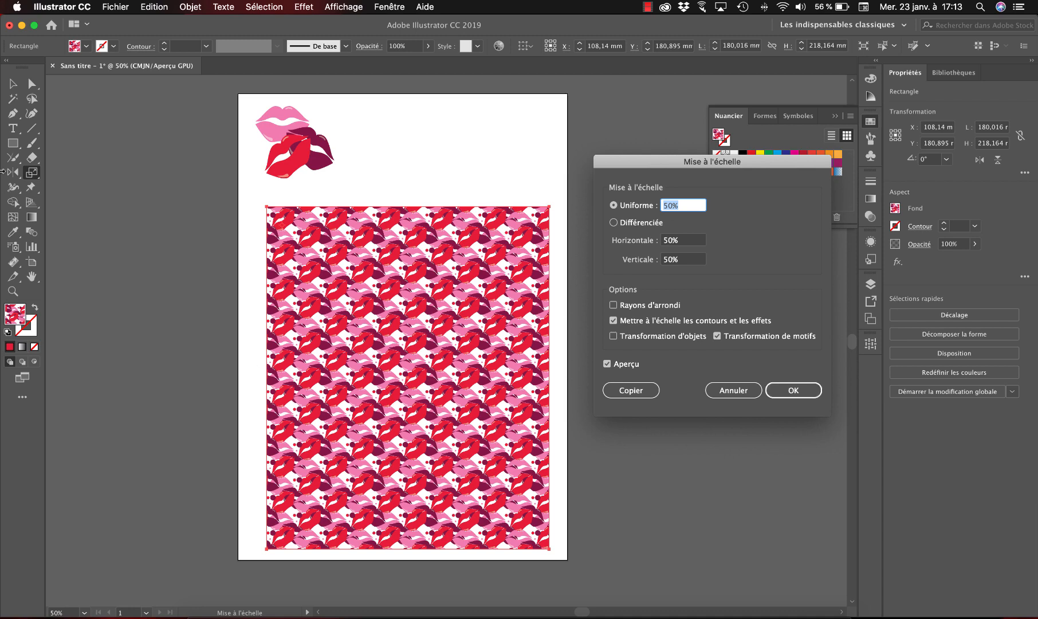
pyautogui.click(809, 390)
pyautogui.click(527, 411)
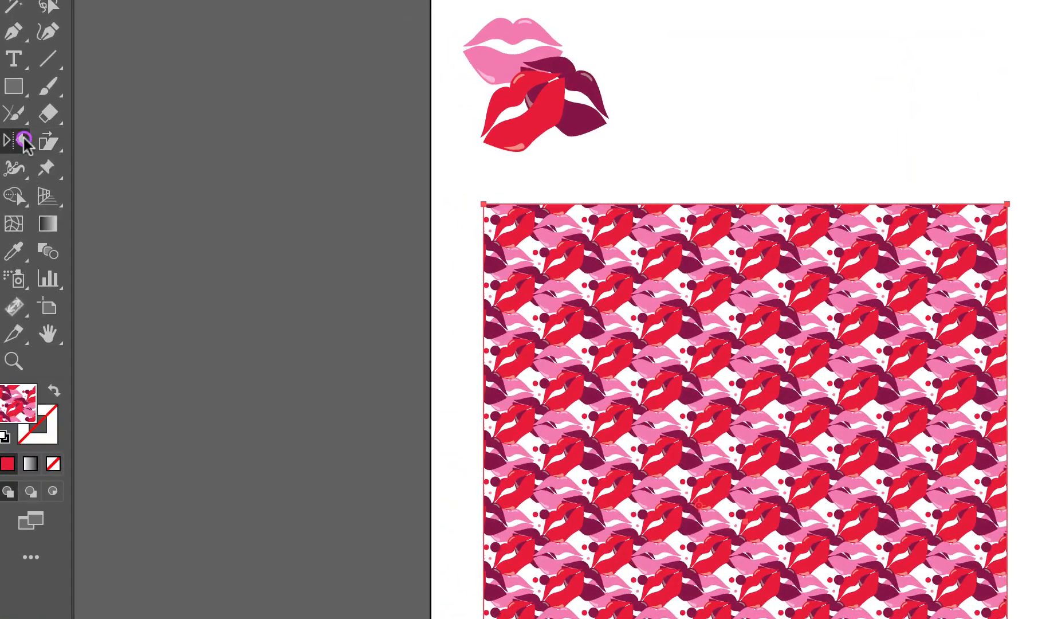
# - Rotate only the lips pattern inside the rectangle by 35°, with object transformation off, and return to the Selection tool
pyautogui.click(15, 171)
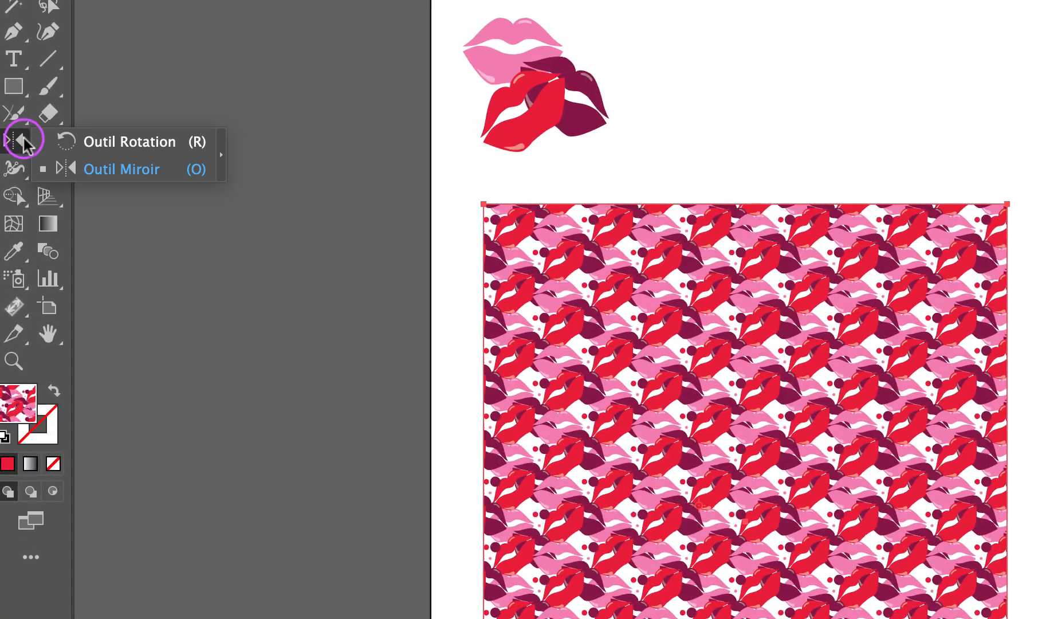
pyautogui.click(84, 141)
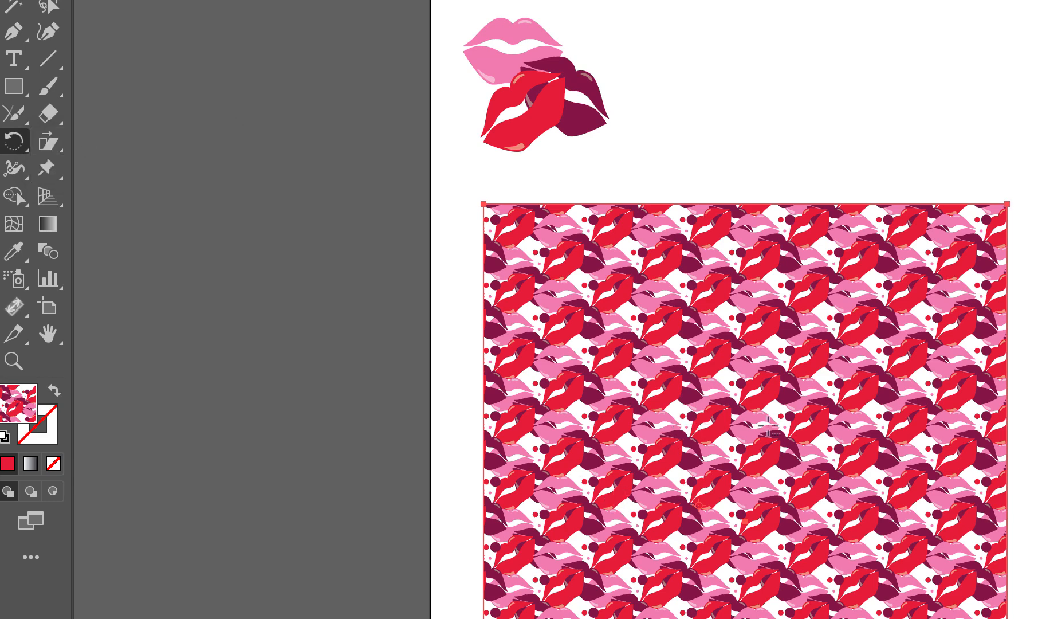
pyautogui.keyDown('alt'); pyautogui.click(745, 536); pyautogui.keyUp('alt')
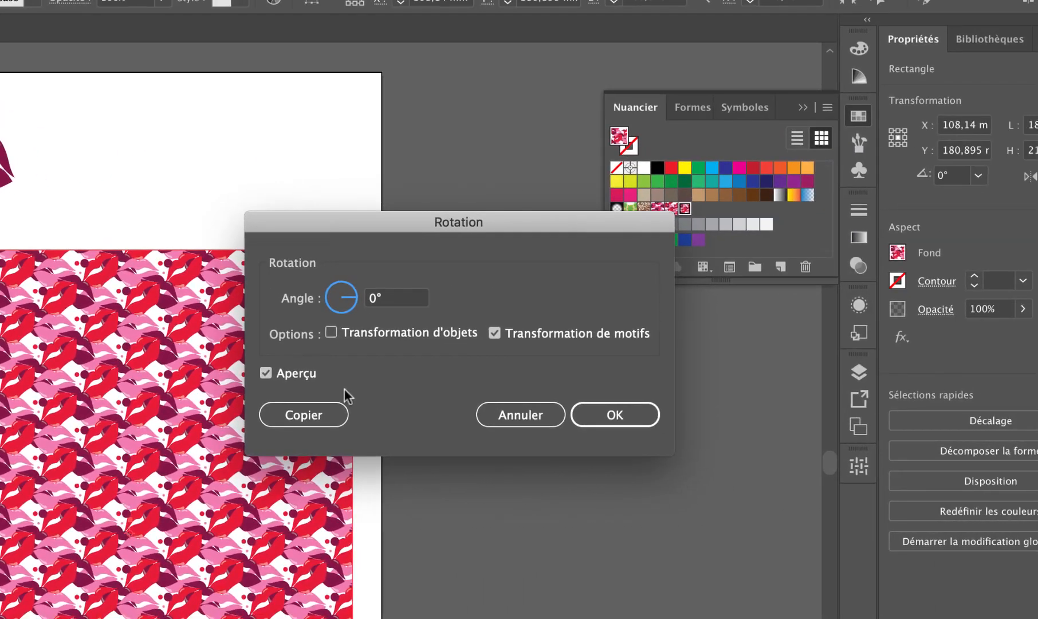
pyautogui.click(382, 302)
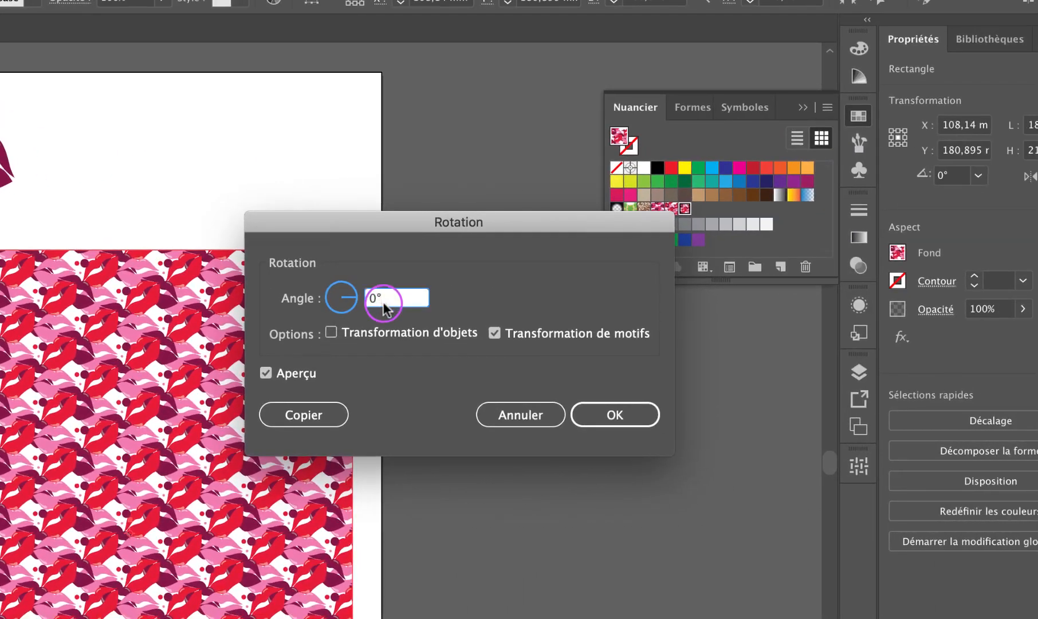
pyautogui.press('Up')
pyautogui.press('Up')
pyautogui.press('Up')
pyautogui.press('Up')
pyautogui.press('Up')
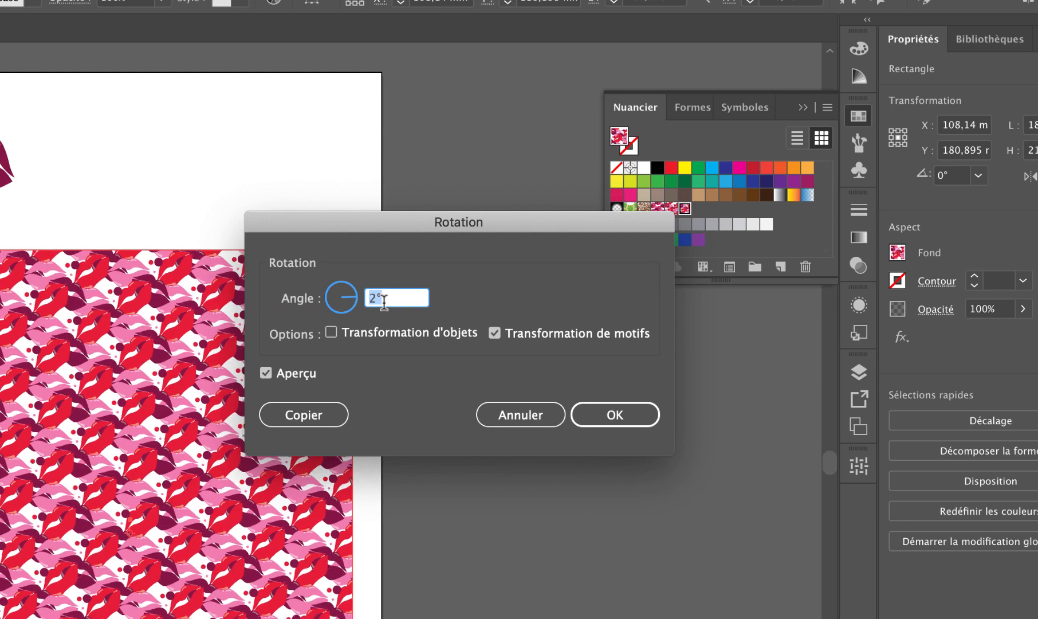
pyautogui.press('Up')
pyautogui.press('Up')
pyautogui.press('Up')
pyautogui.press('Up')
pyautogui.press('Up')
pyautogui.press('Up')
pyautogui.press('Up')
pyautogui.press('Up')
pyautogui.press('Up')
pyautogui.press('Up')
pyautogui.press('Up')
pyautogui.press('Up')
pyautogui.press('Up')
pyautogui.press('Up')
pyautogui.press('Up')
pyautogui.press('Up')
pyautogui.press('Up')
pyautogui.press('Up')
pyautogui.press('Up')
pyautogui.press('Up')
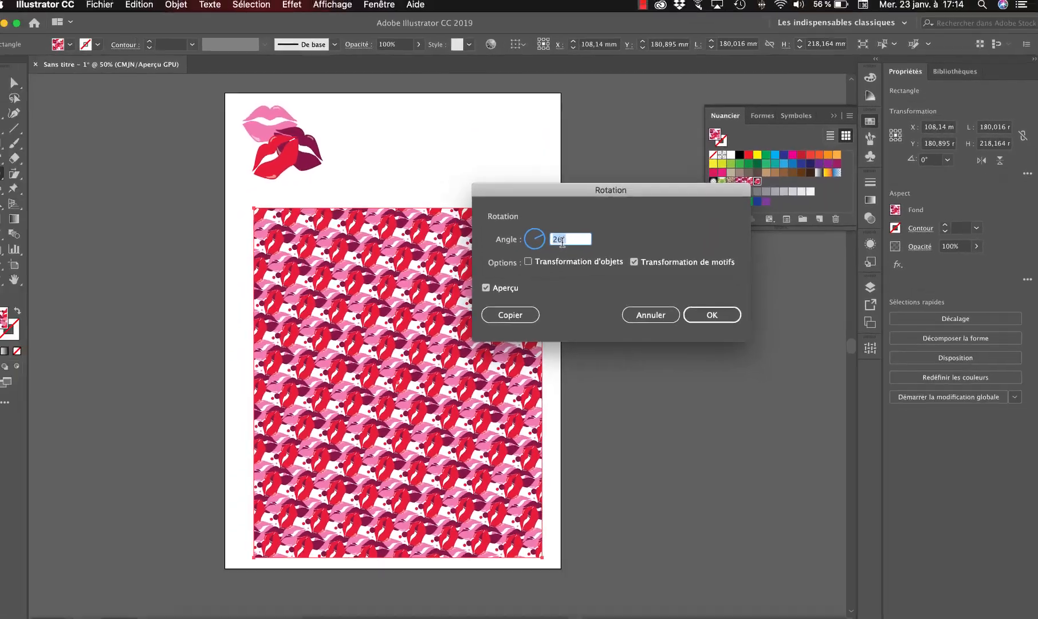
pyautogui.press('Up')
pyautogui.press('Up')
pyautogui.press('Up')
pyautogui.press('Up')
pyautogui.press('Up')
pyautogui.press('Up')
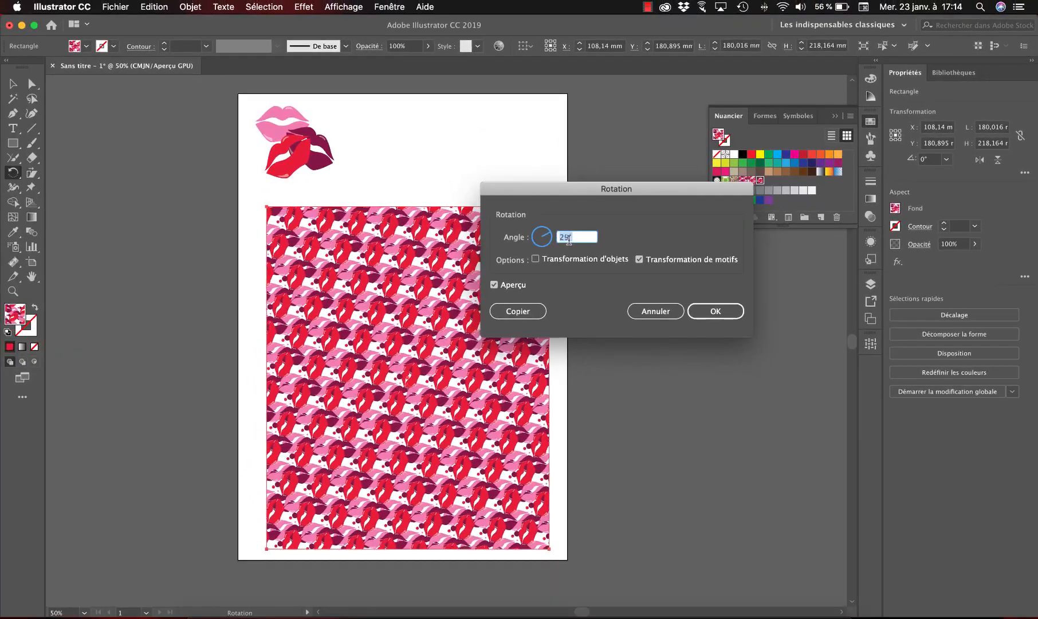
pyautogui.press('Up')
pyautogui.press('Up')
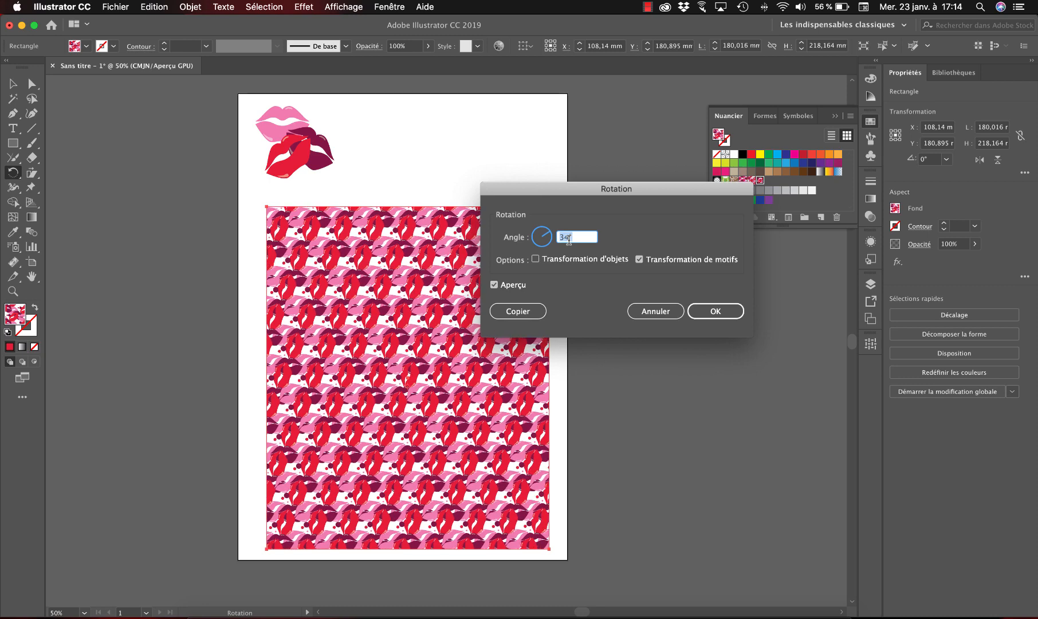
pyautogui.press('Up')
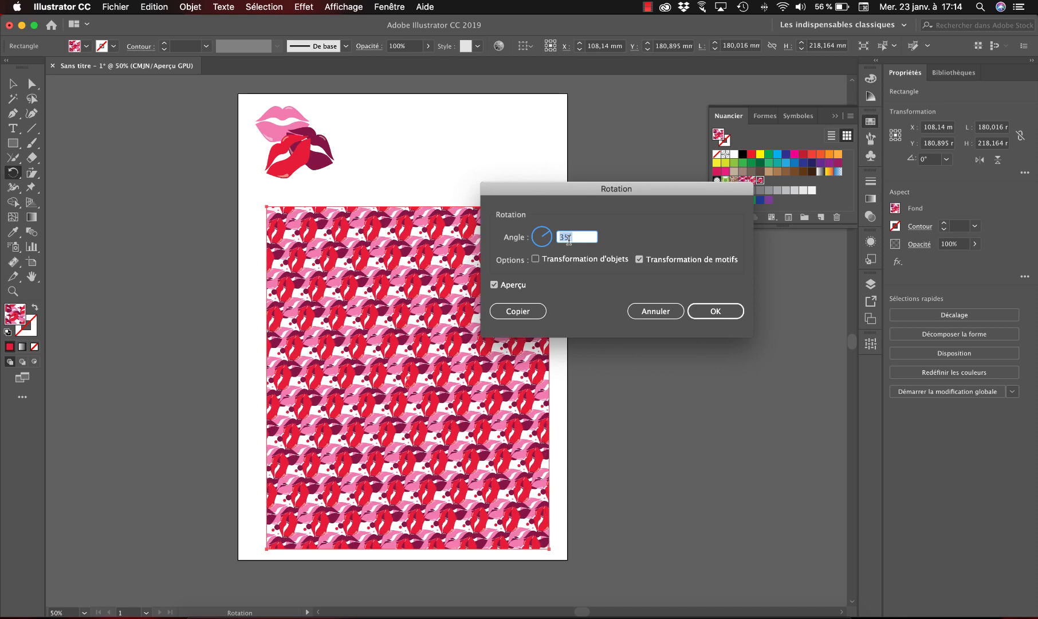
pyautogui.click(715, 311)
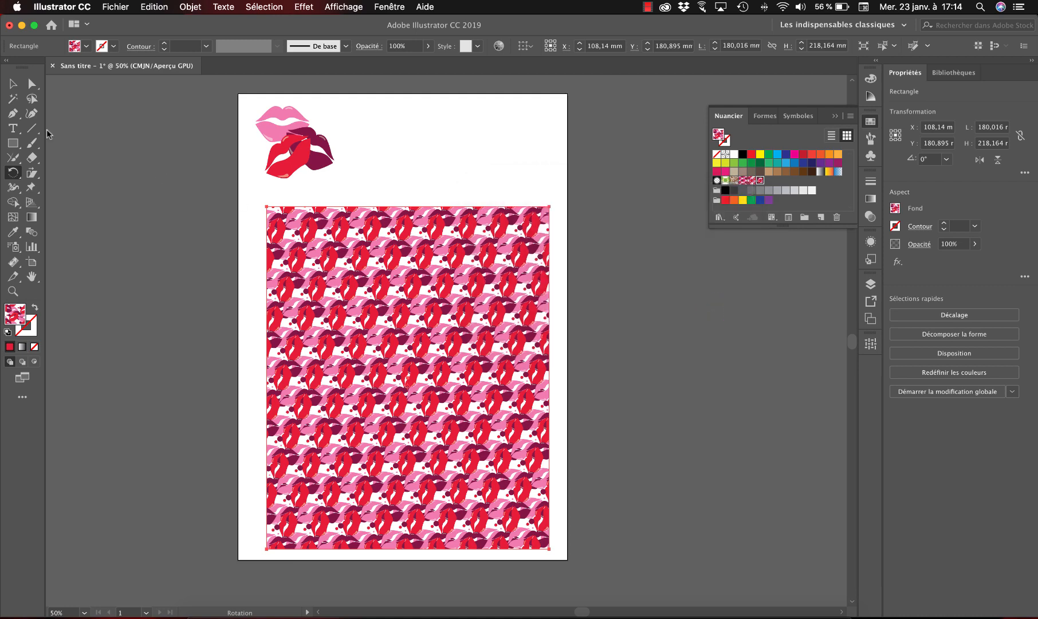
pyautogui.click(12, 85)
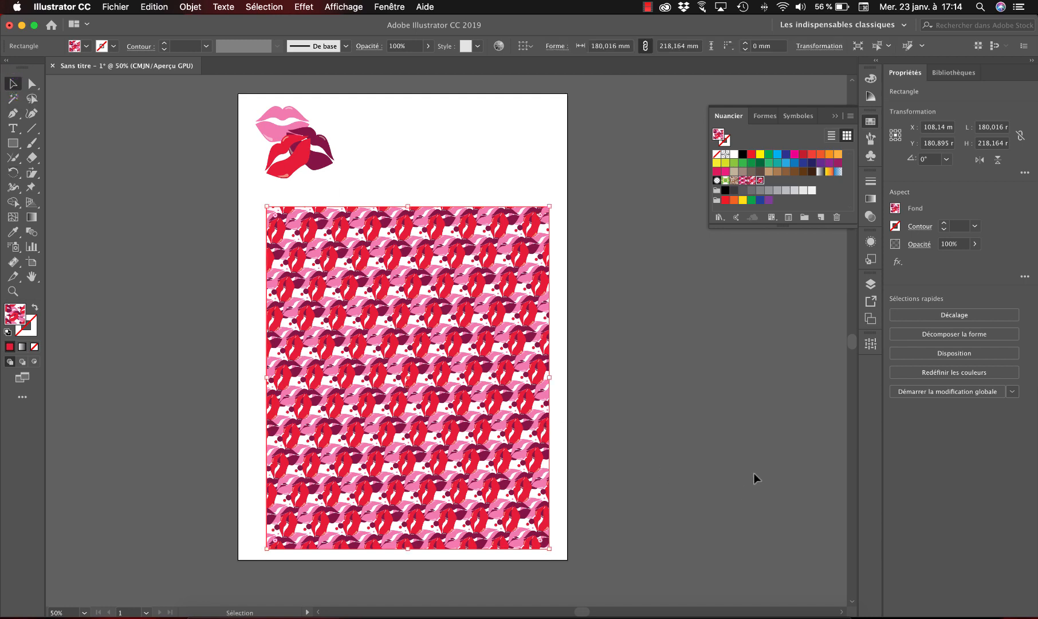
pyautogui.click(797, 611)
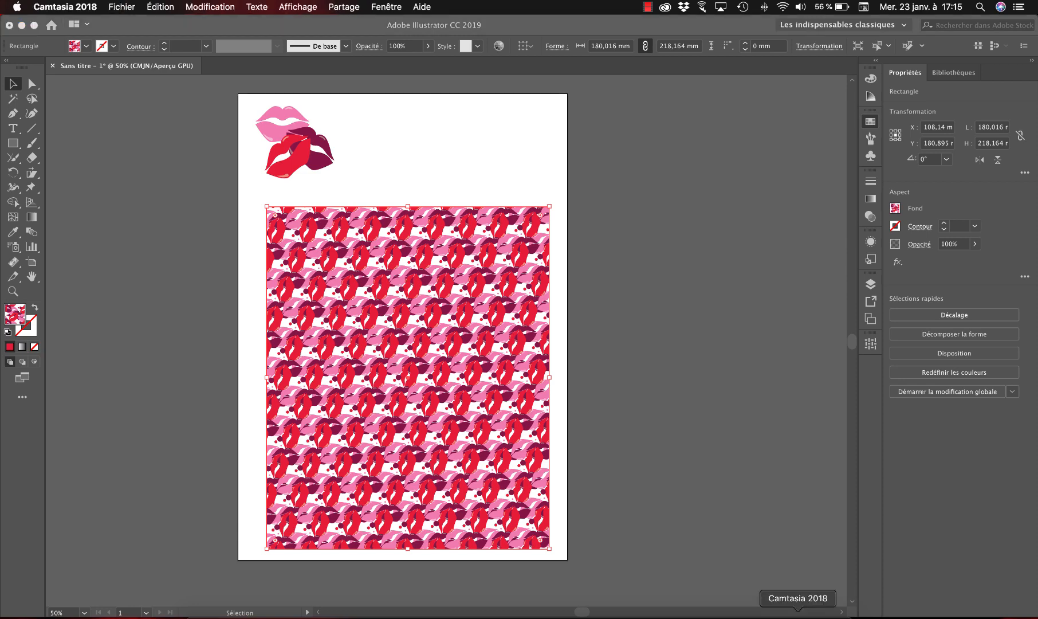